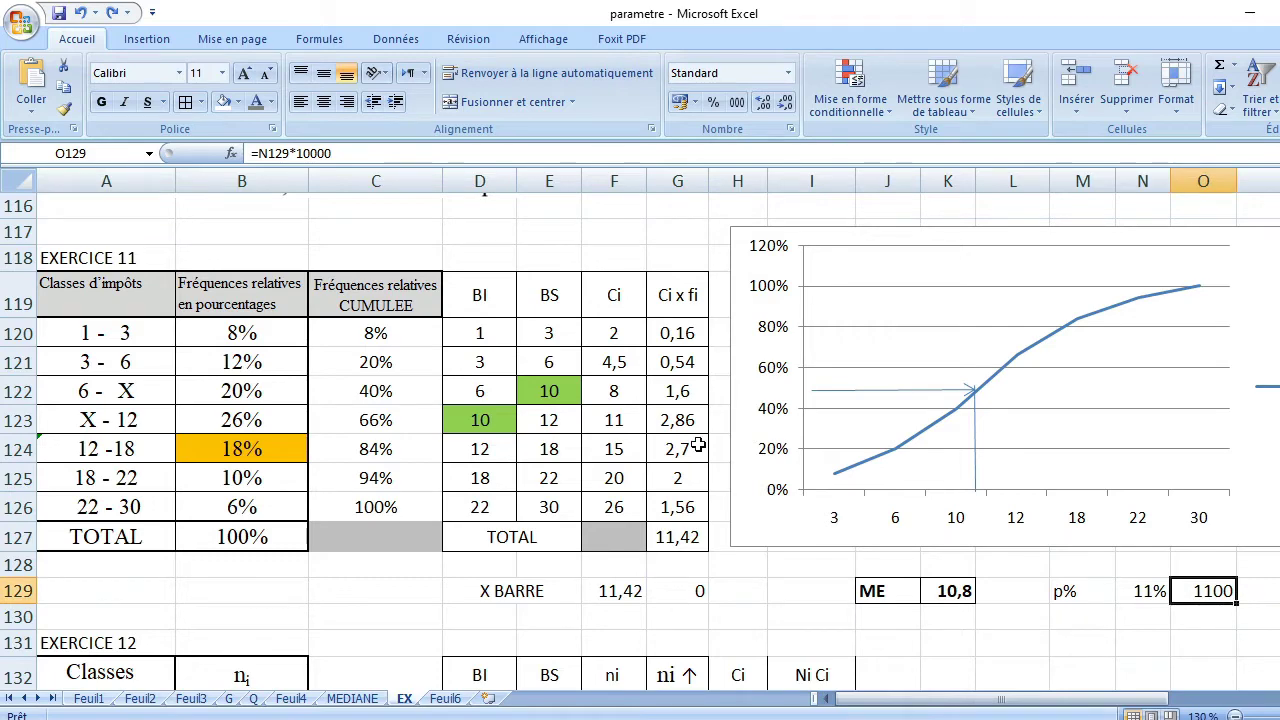
- Examine the class bounds and the Ci midpoint formulas in the Exercice 12 table, including the upper bound of the last class
scroll(697, 447, down, 4)
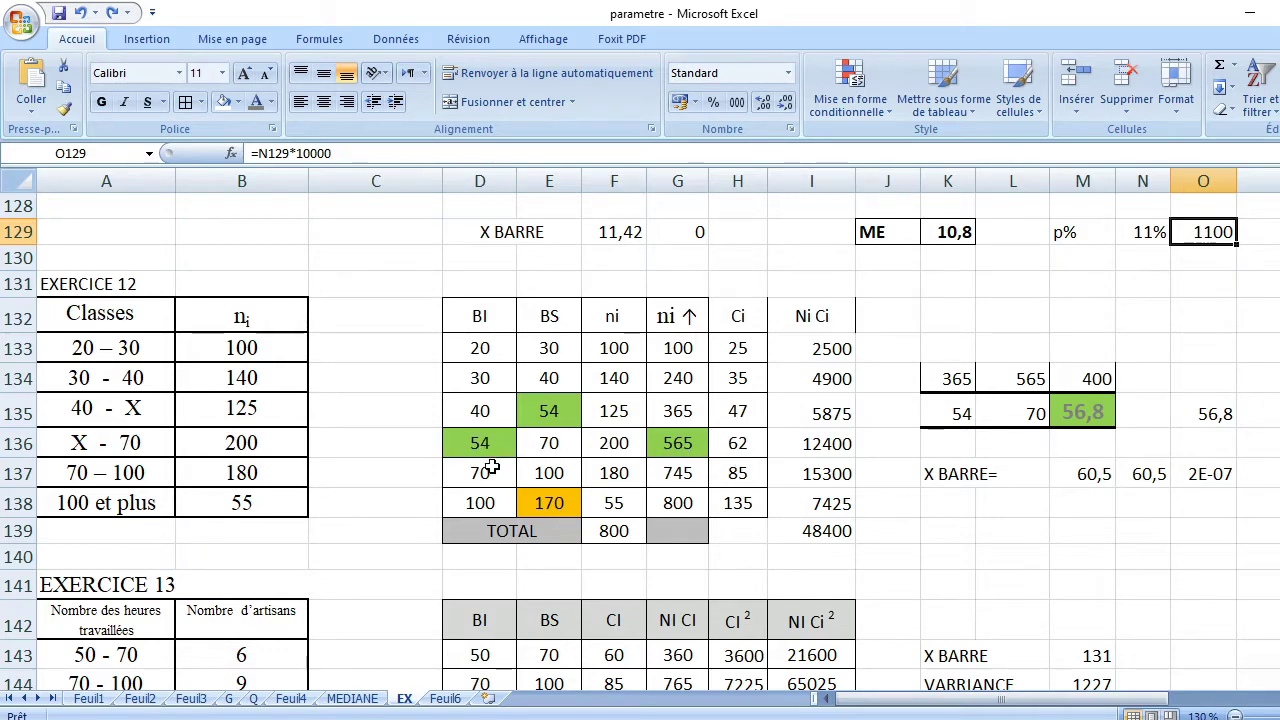
click(487, 445)
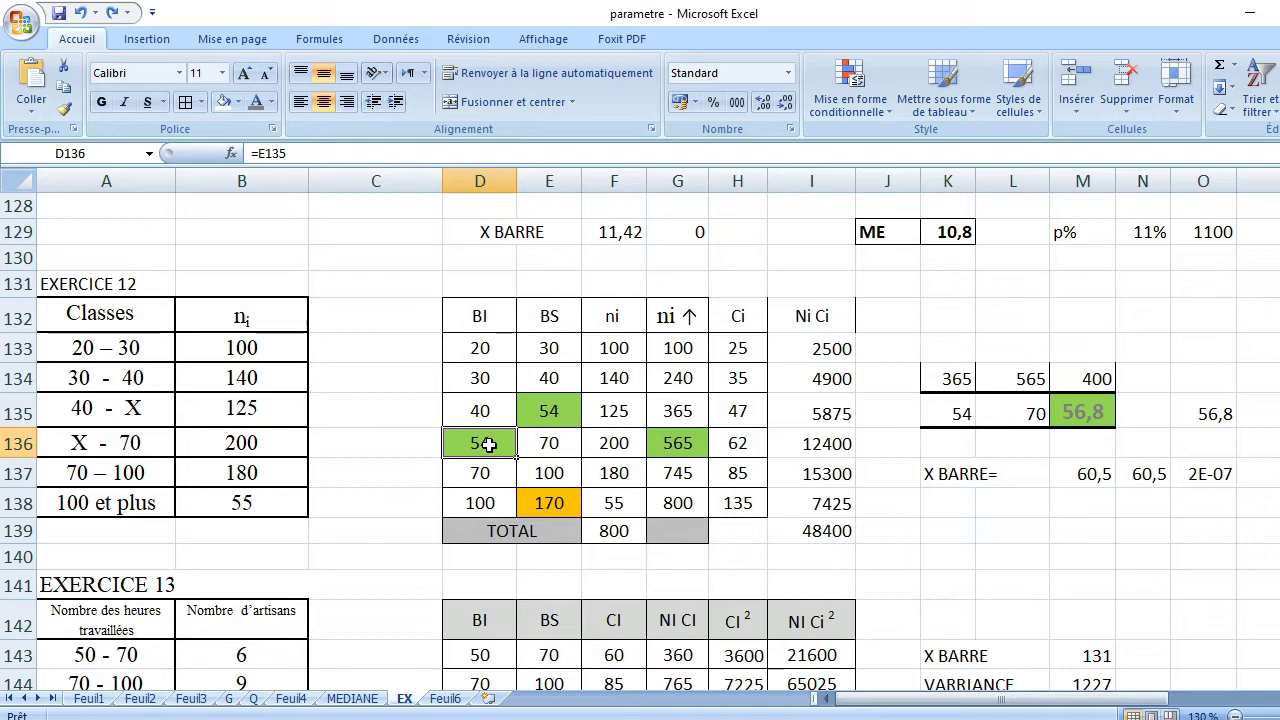
click(549, 443)
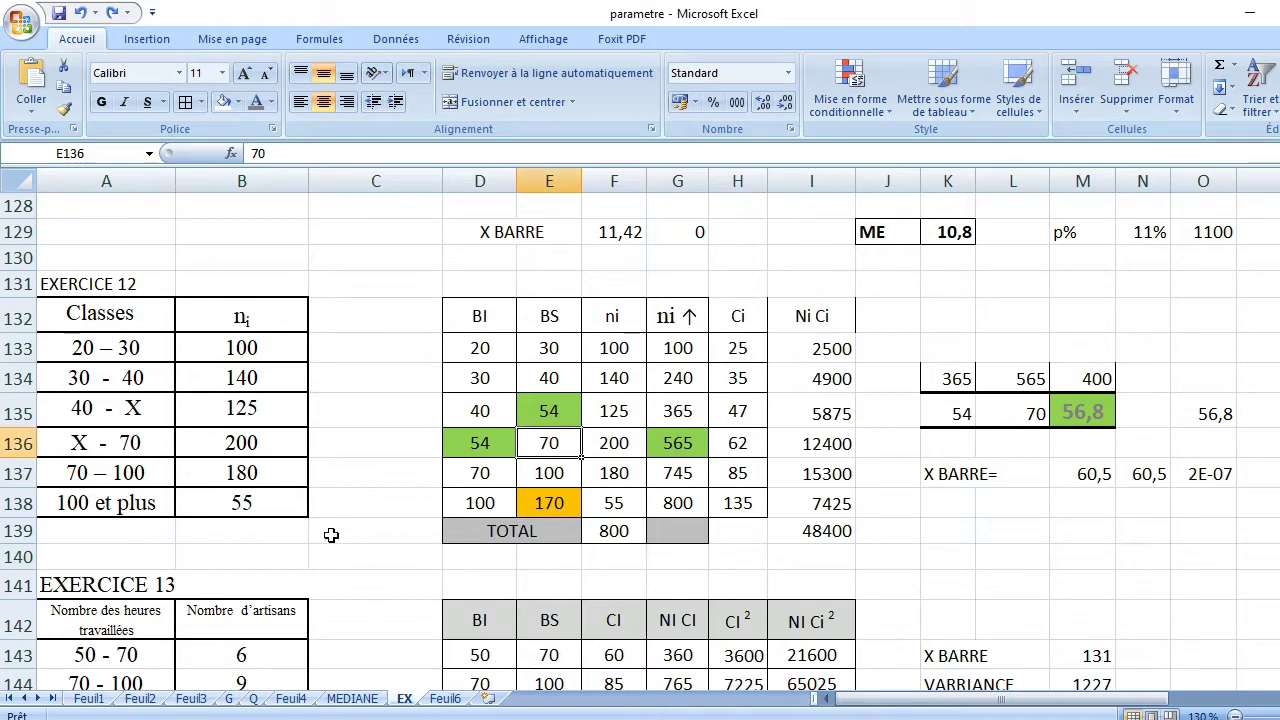
click(563, 503)
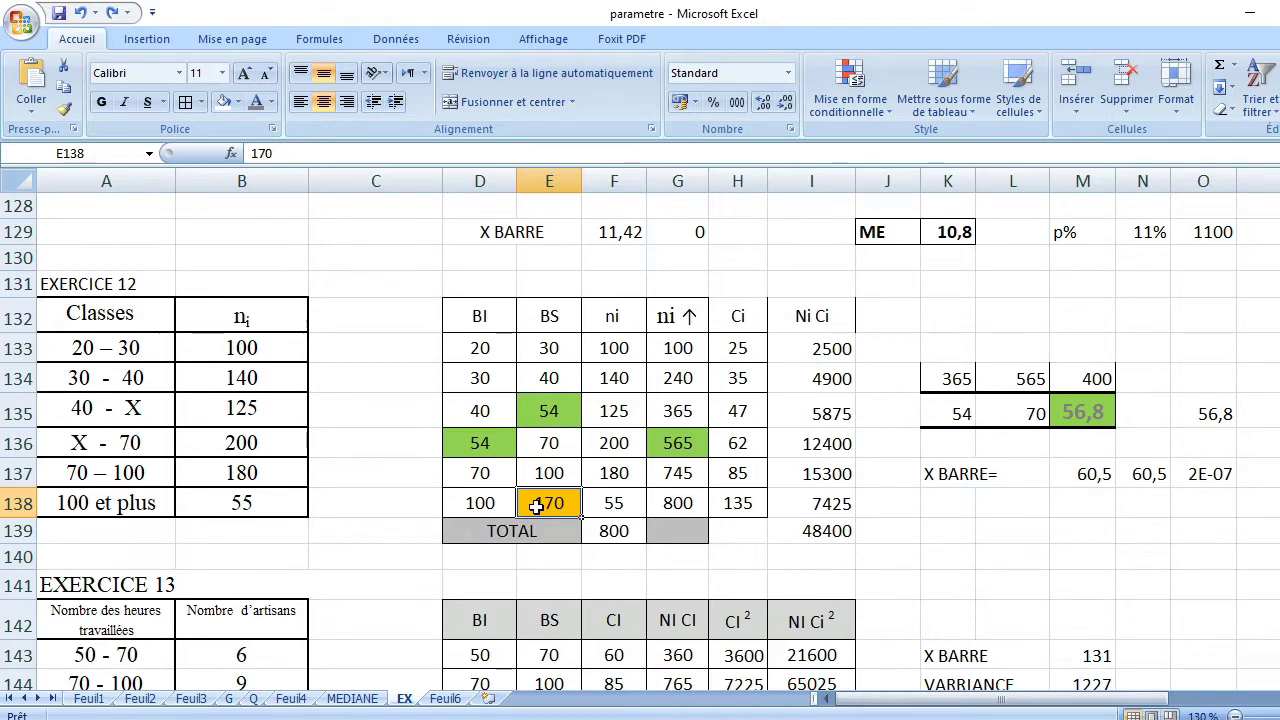
click(745, 350)
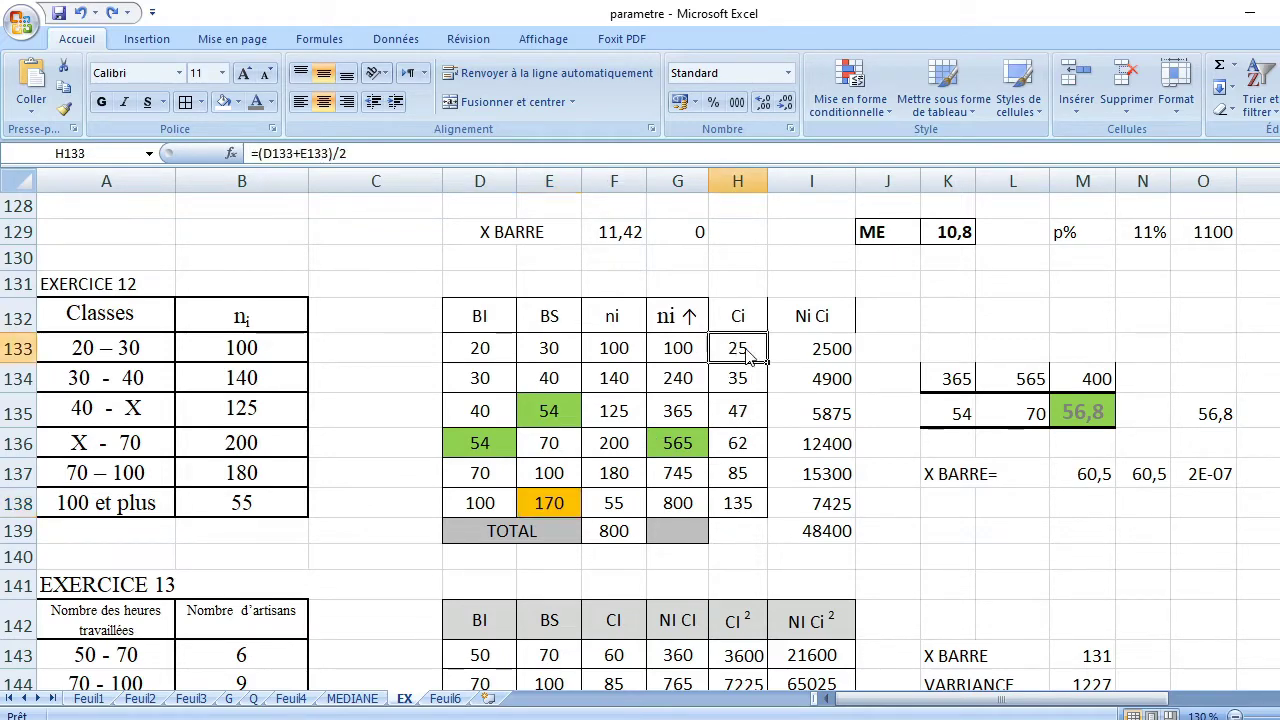
click(552, 347)
click(484, 349)
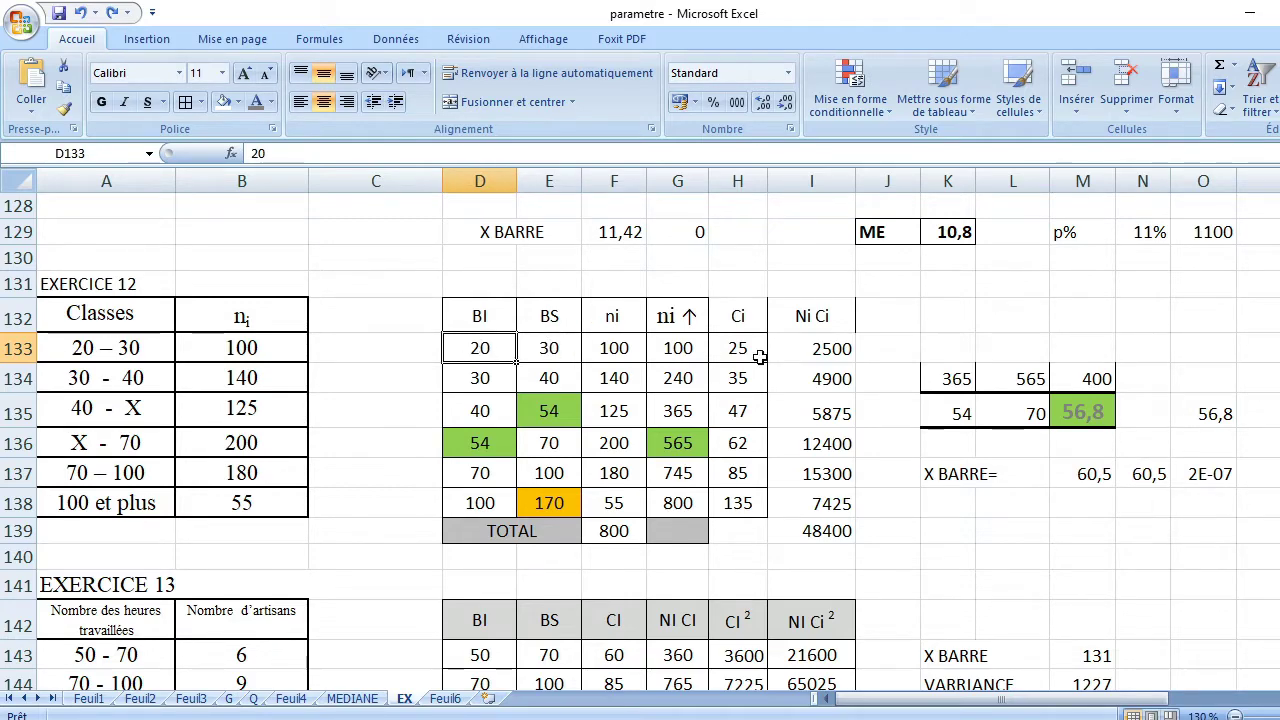
click(752, 505)
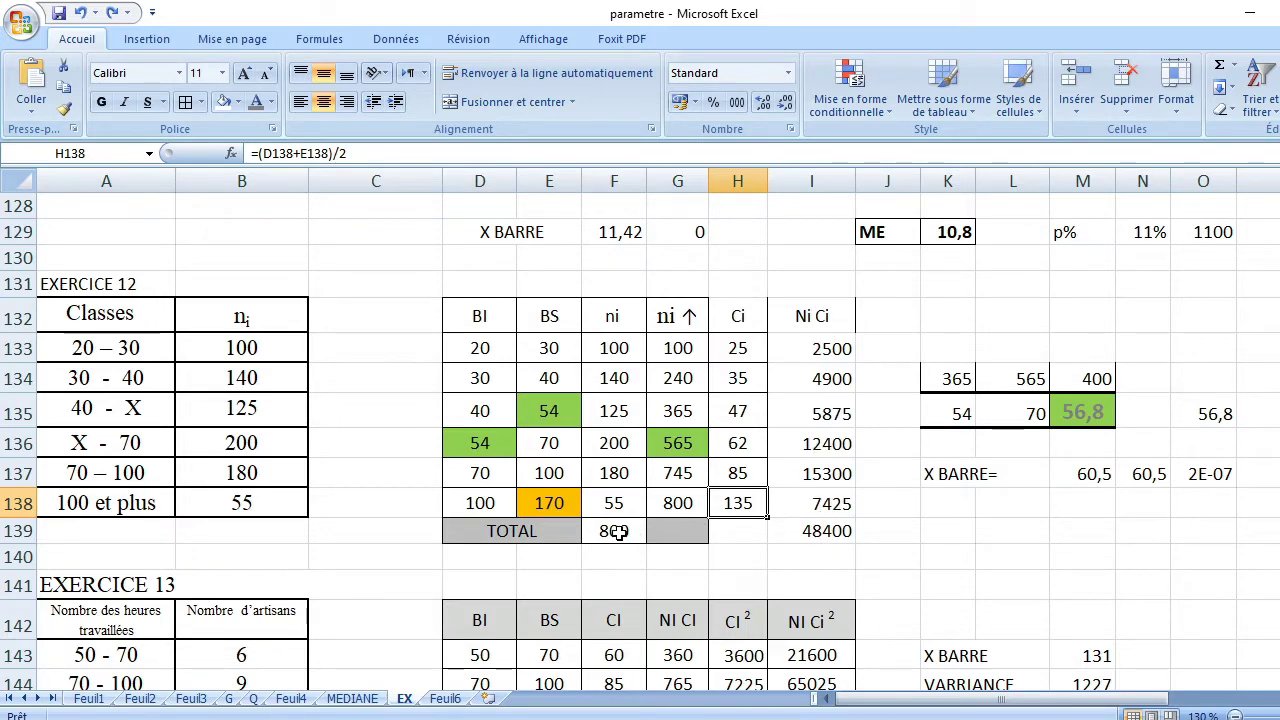
- Review the Exercice 12 totals of the Ni Ci and ni columns alongside the upper bound of the last class
click(825, 531)
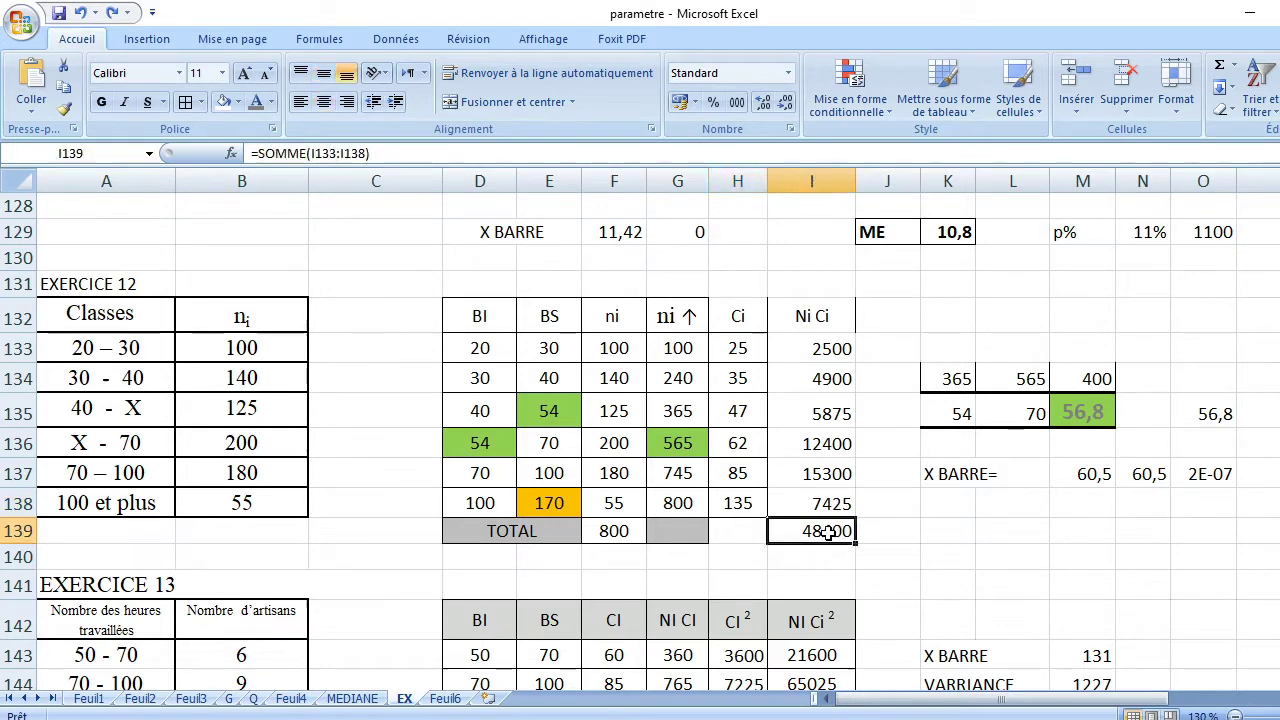
click(625, 531)
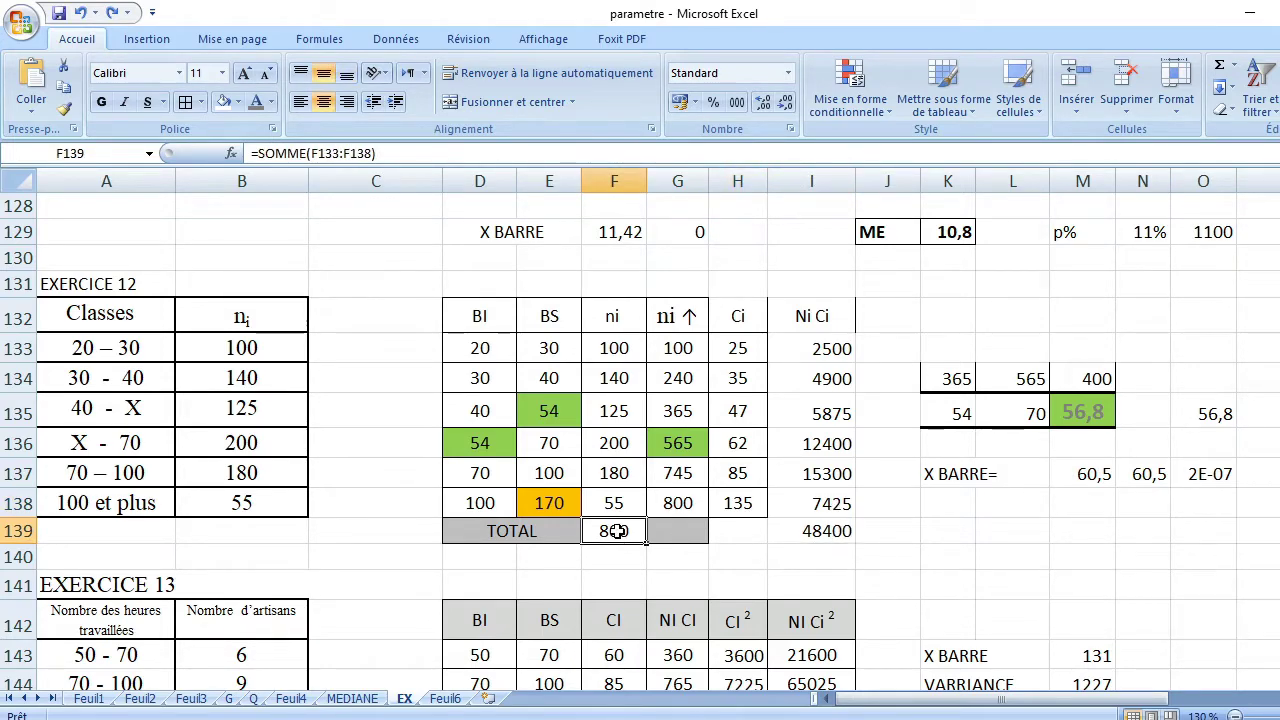
click(830, 531)
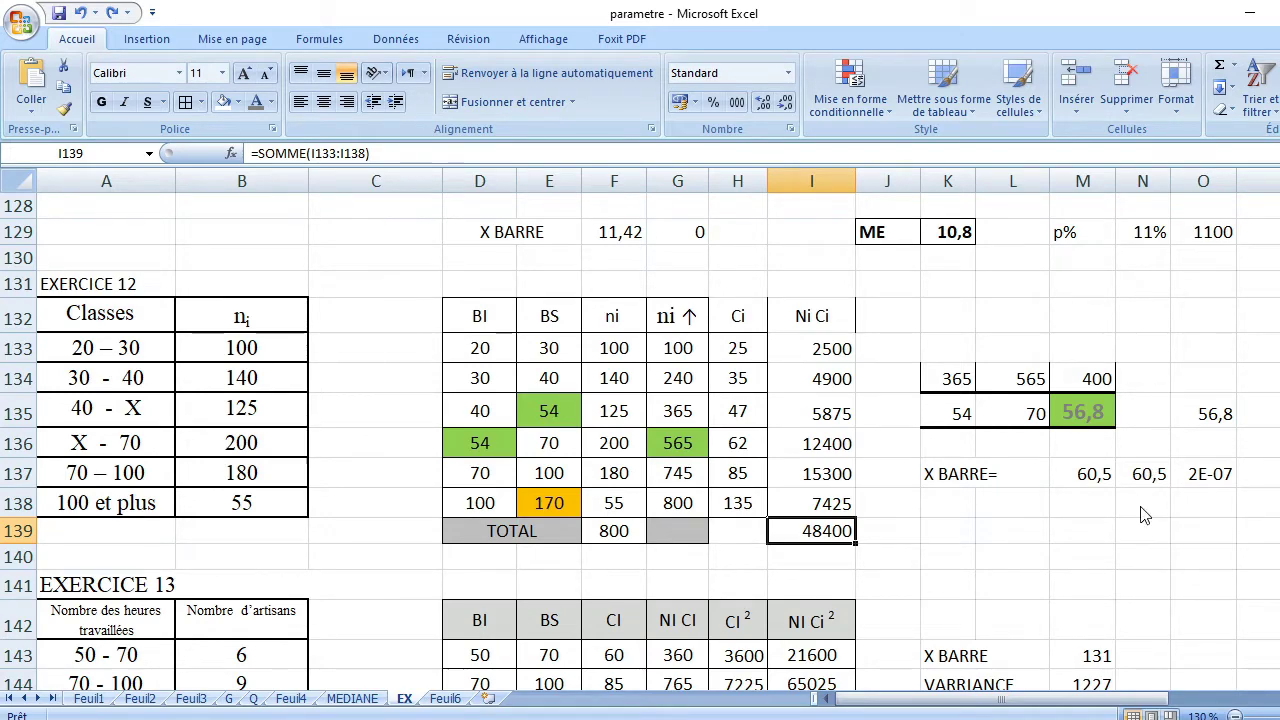
click(549, 503)
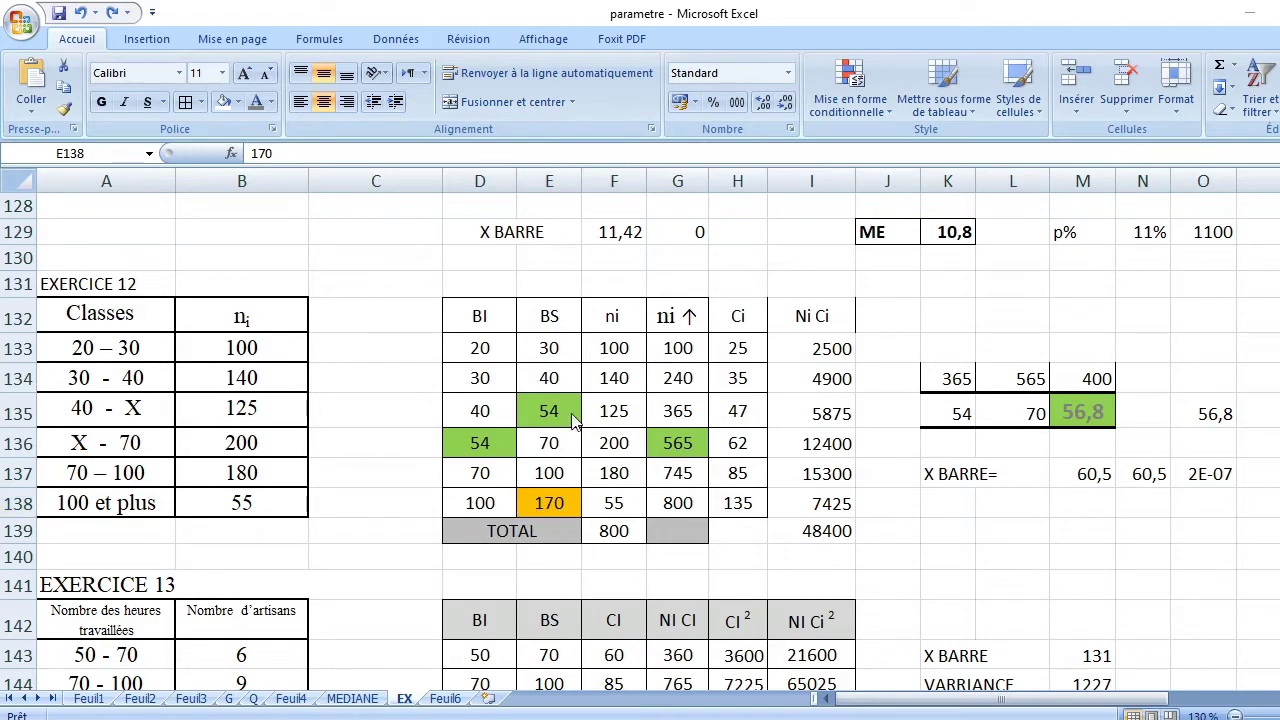
- Switch to the TCE TEAMS.pdf document in Foxit PhantomPDF and read the Exercice 13 table and its six questions
key(alt+Tab)
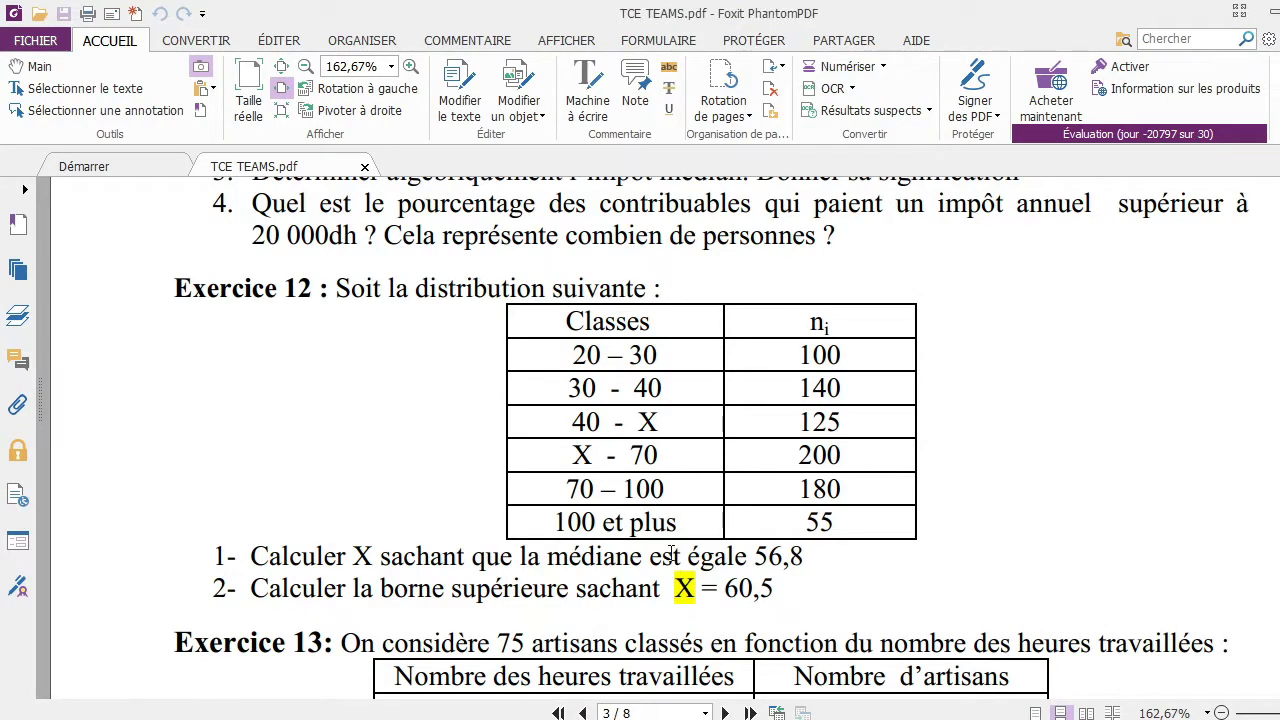
scroll(650, 490, down, 6)
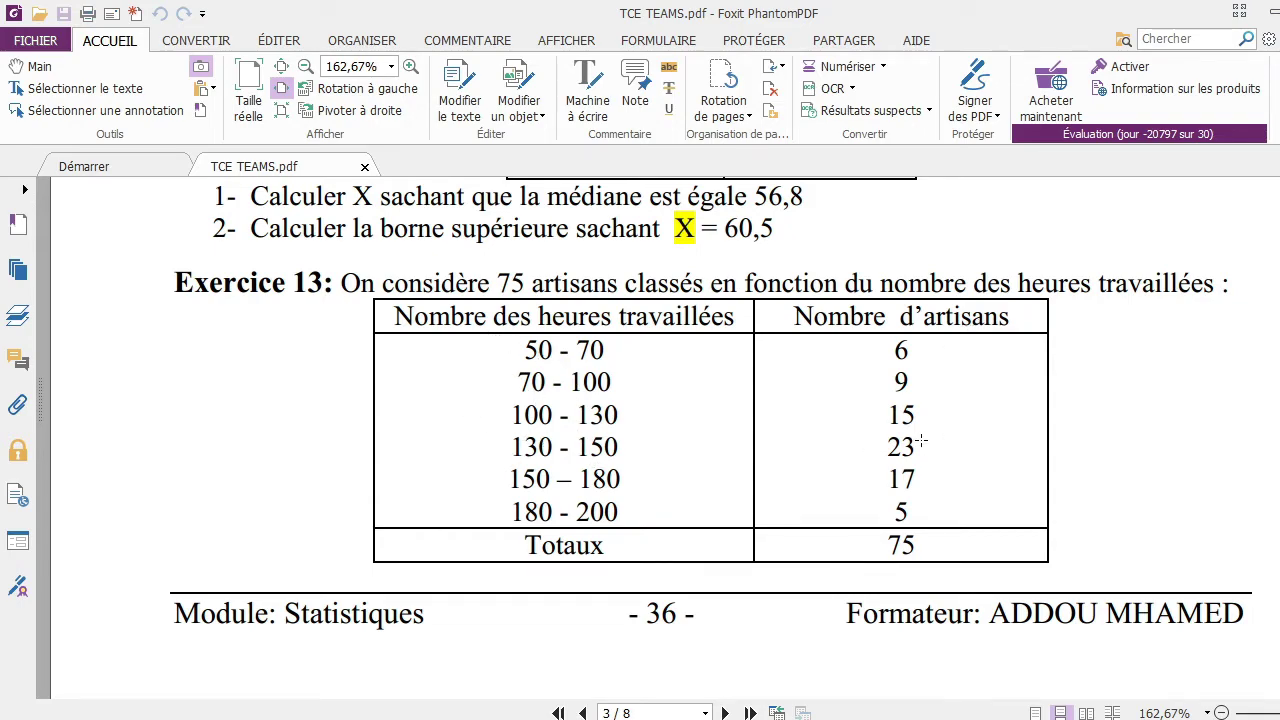
scroll(921, 440, down, 10)
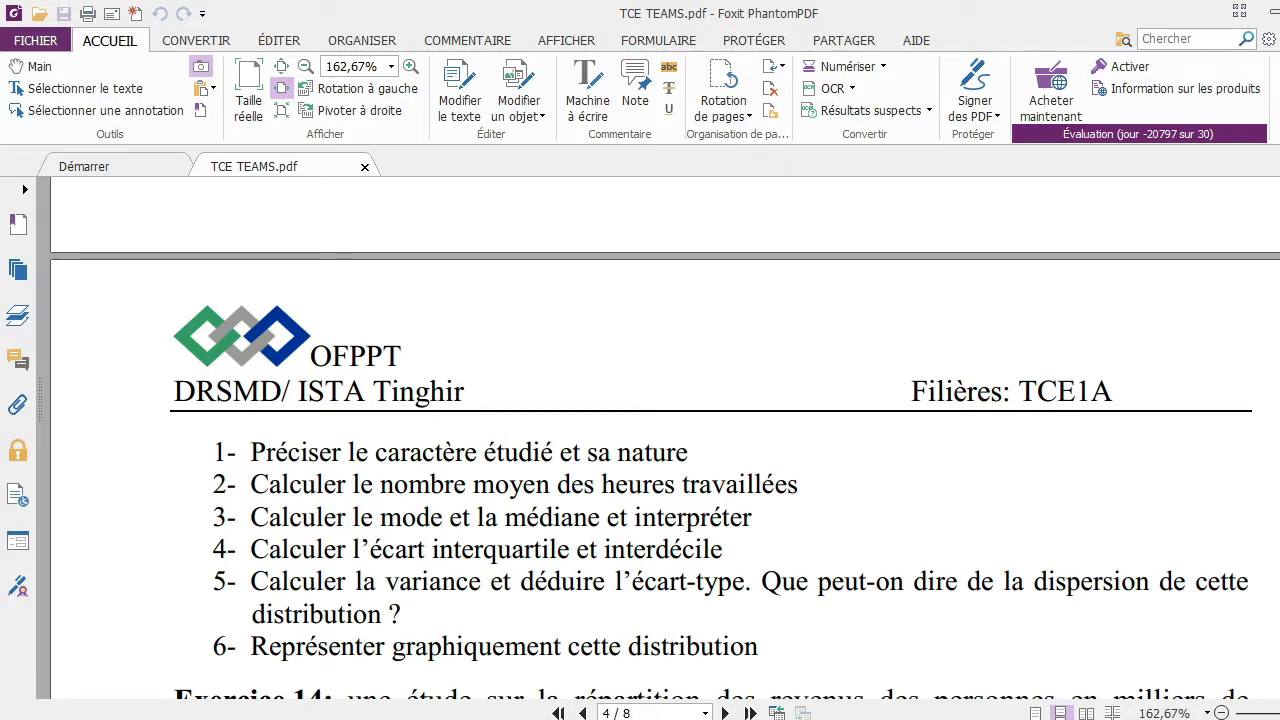
- Return to the Excel workbook and examine Exercice 13's mean formula and the count and bounds of the 130 - 150 class
key(alt+Tab)
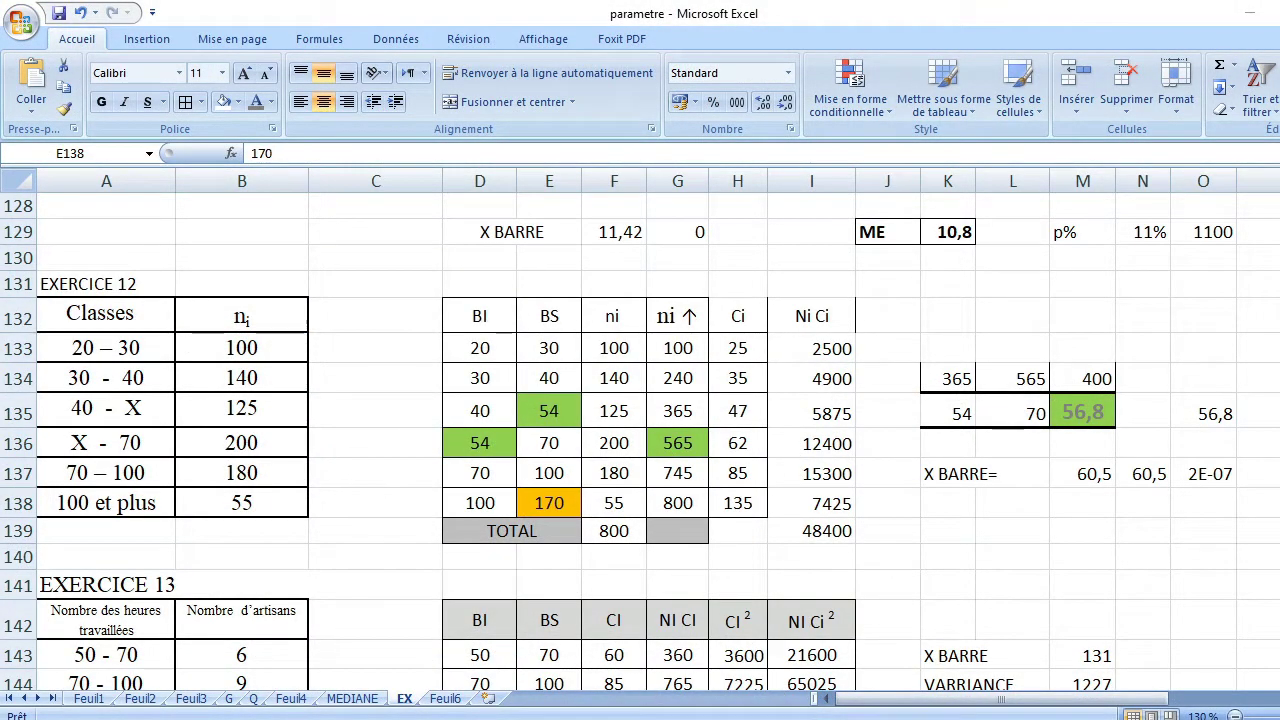
scroll(668, 478, down, 2)
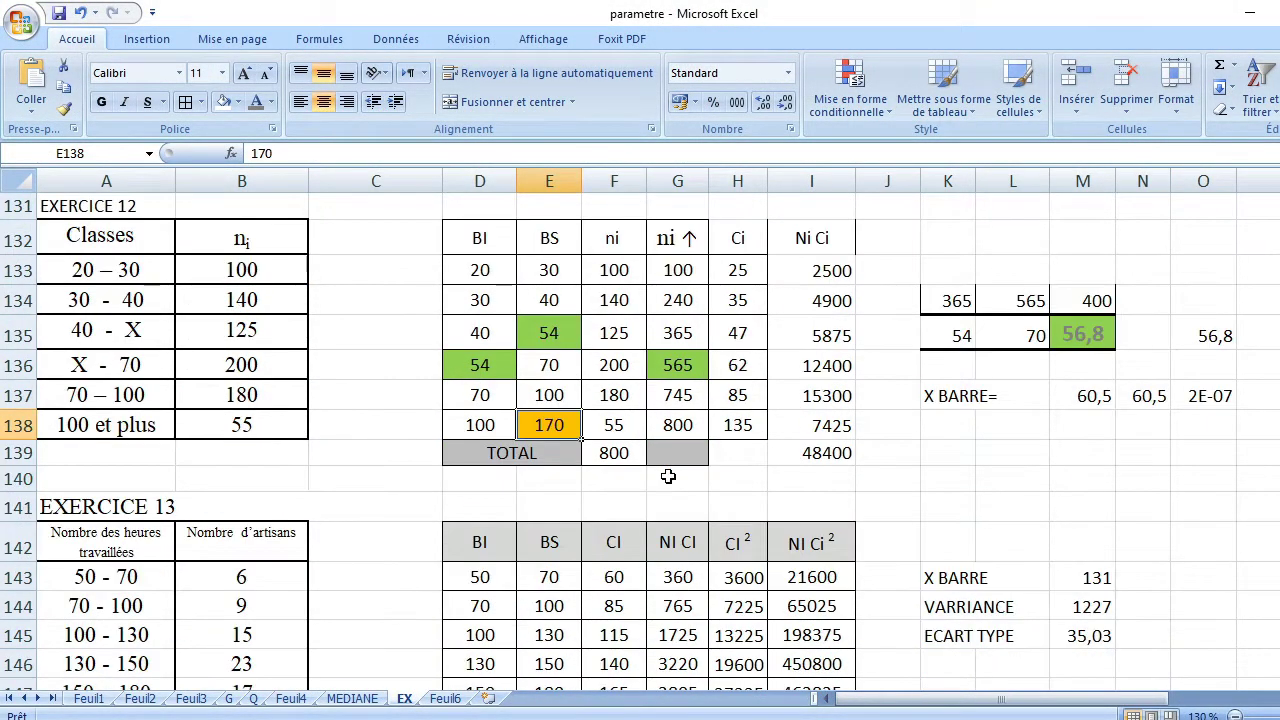
scroll(668, 478, down, 2)
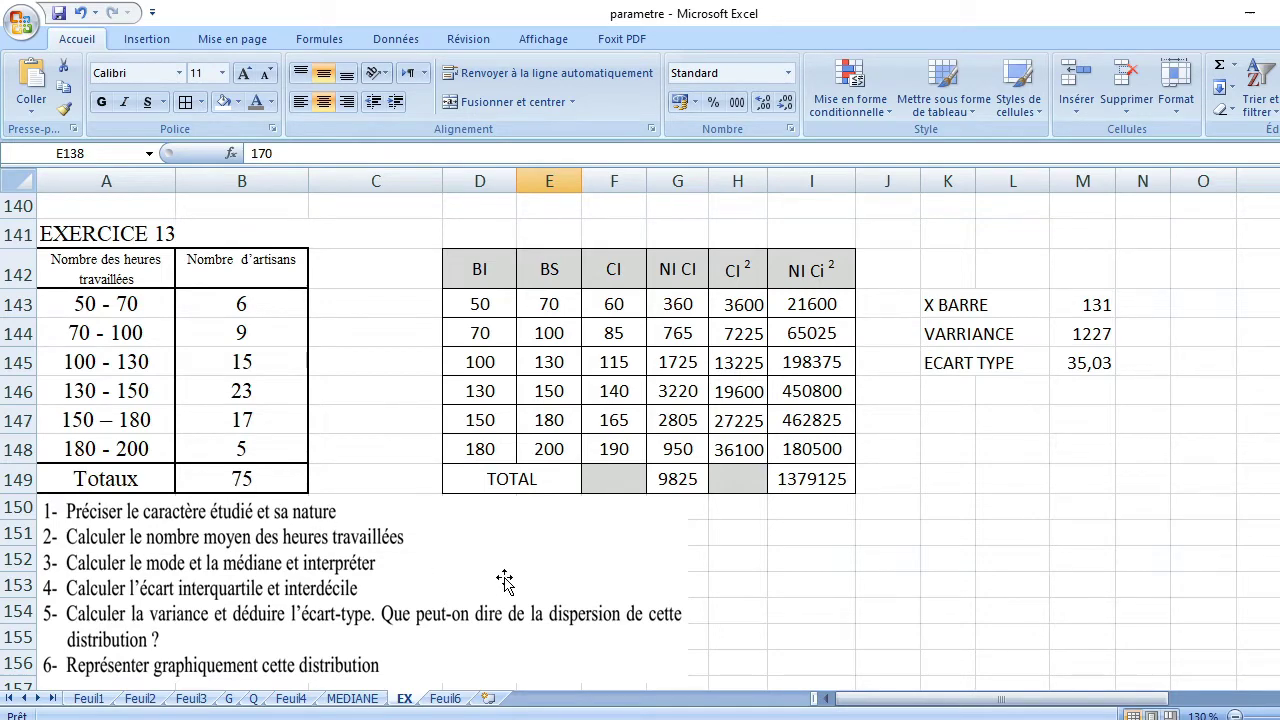
click(1093, 305)
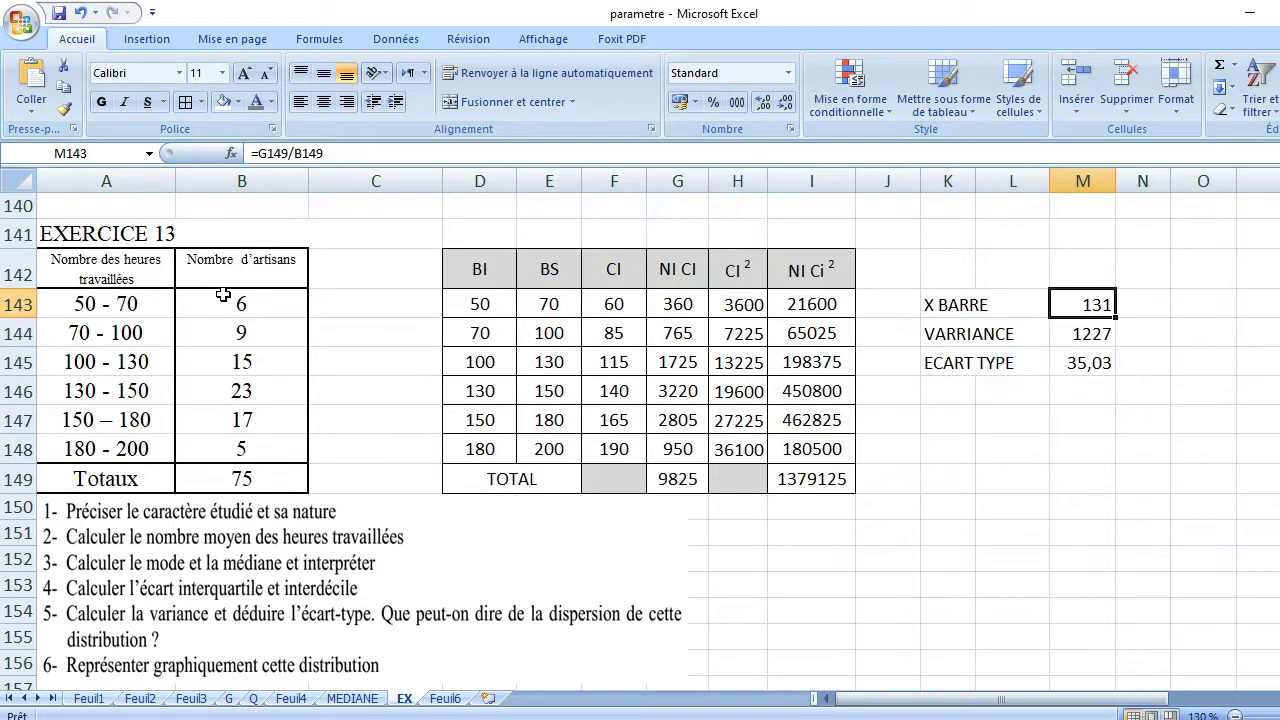
click(242, 391)
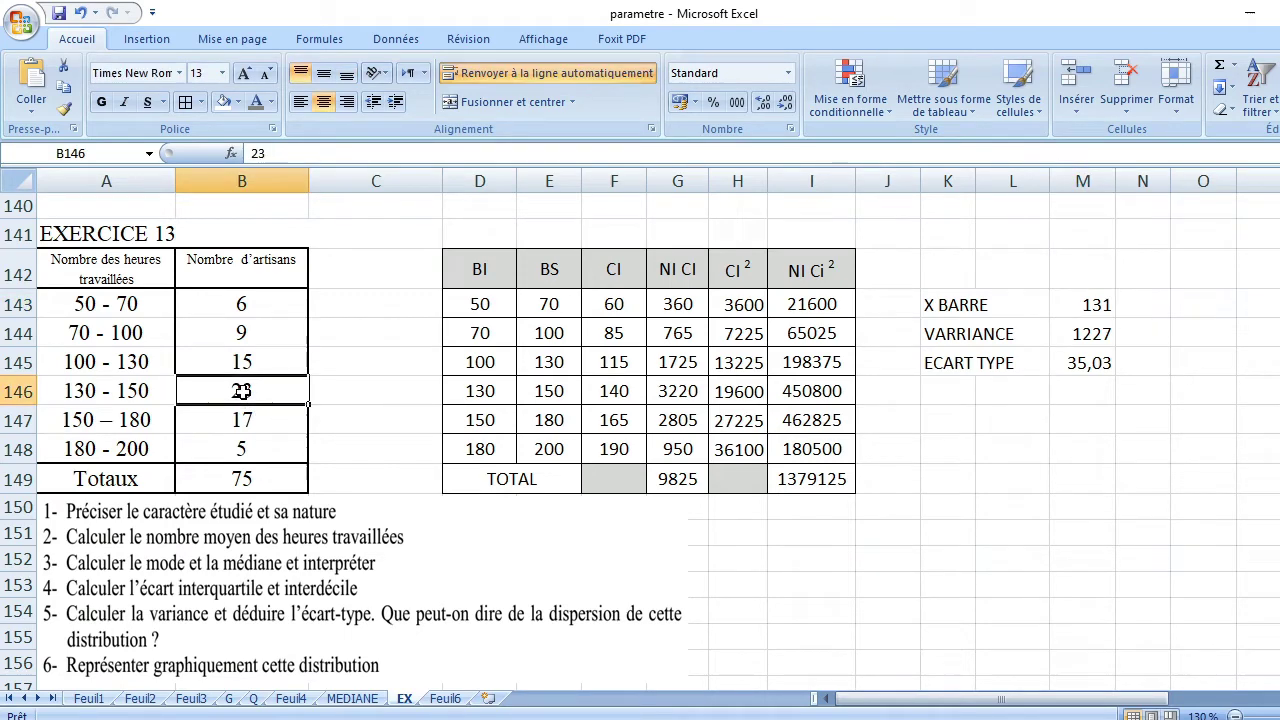
click(80, 395)
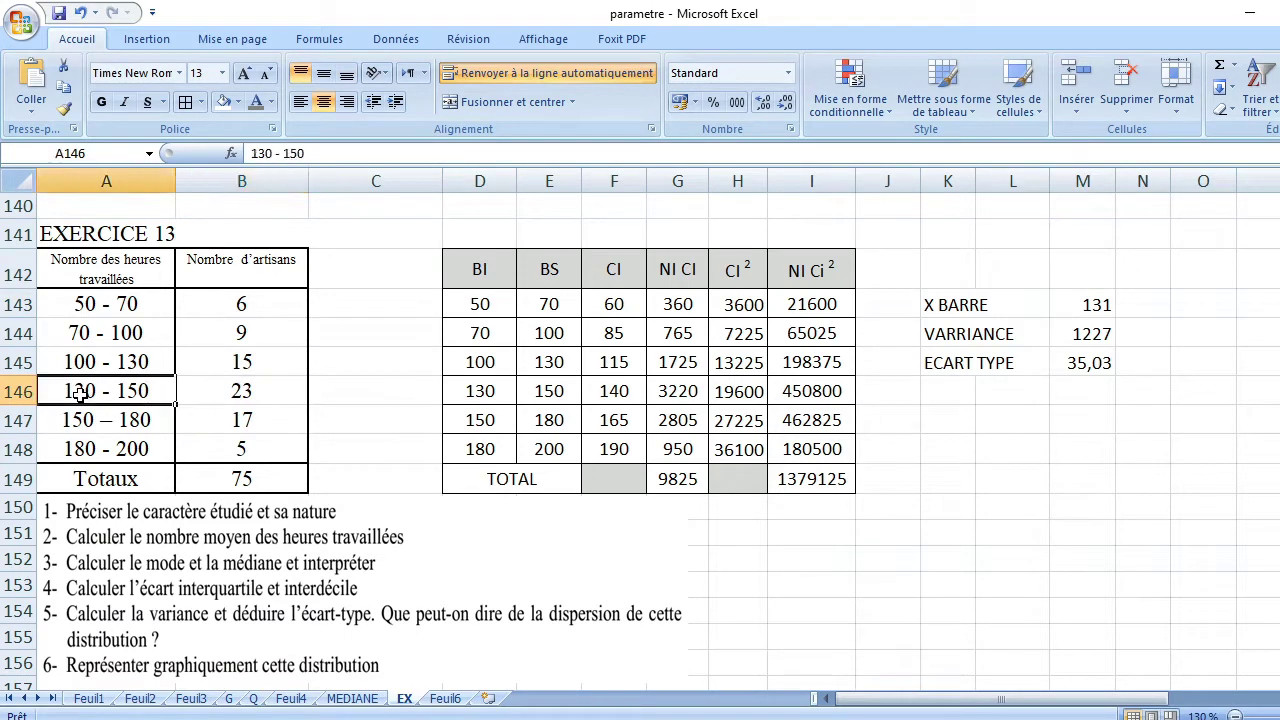
click(257, 394)
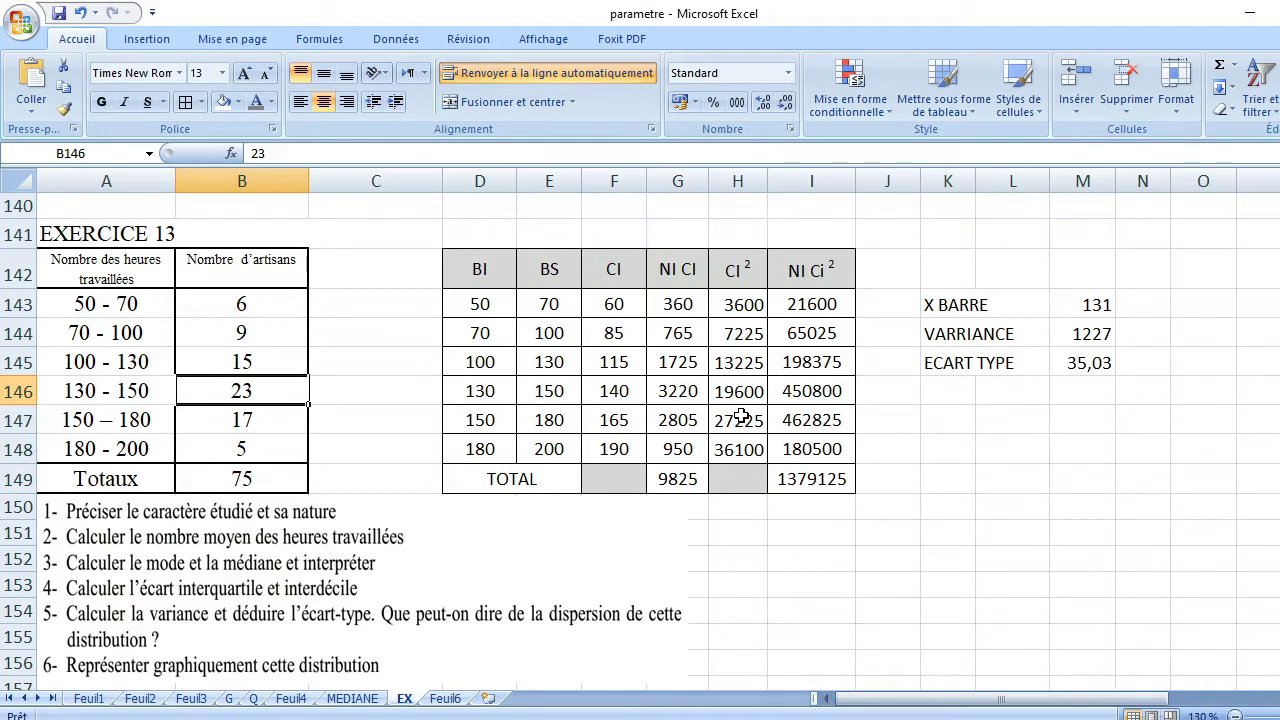
- Examine how the CI² and NI Ci² columns of Exercice 13 derive from the class midpoints, and inspect the variance formula
click(757, 309)
click(817, 308)
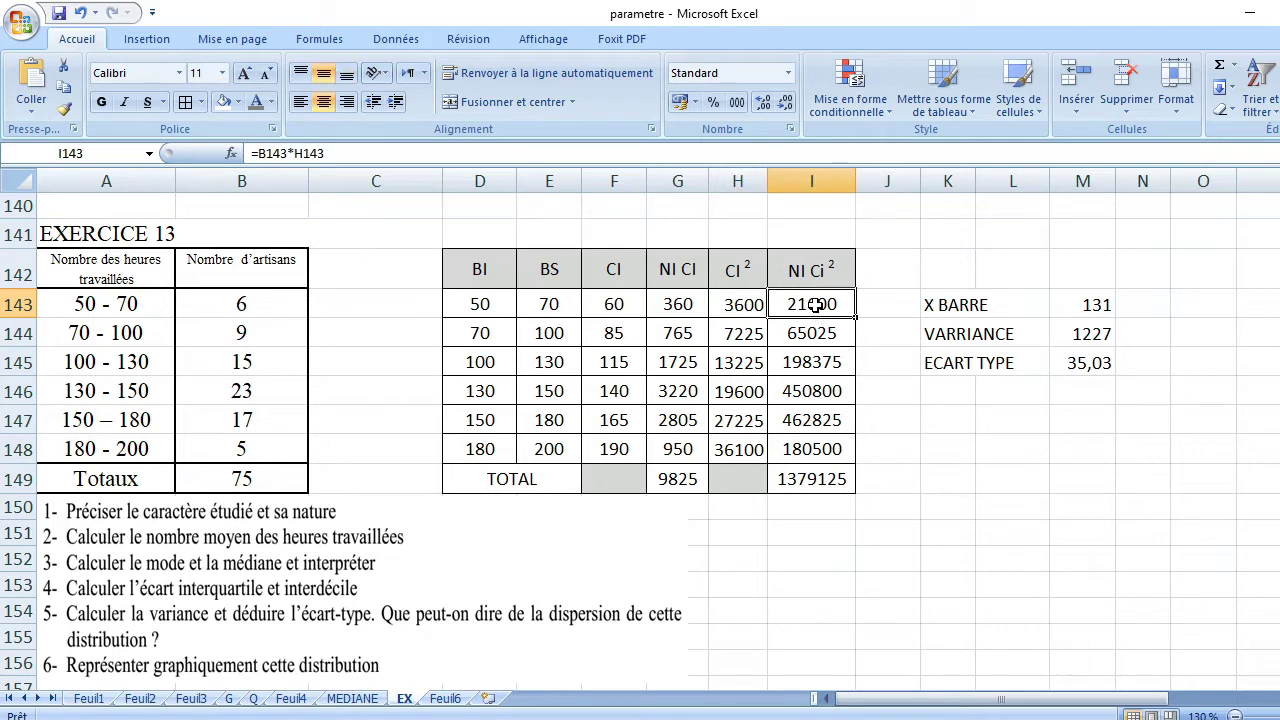
click(733, 304)
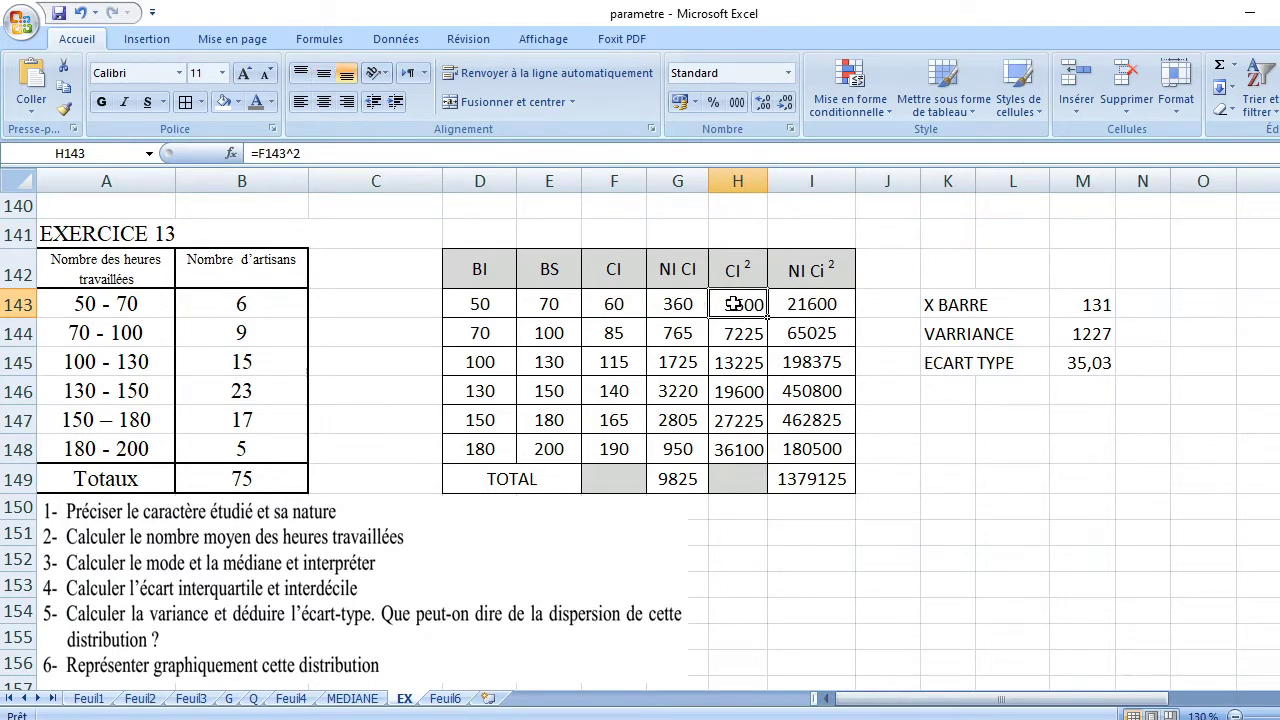
click(820, 305)
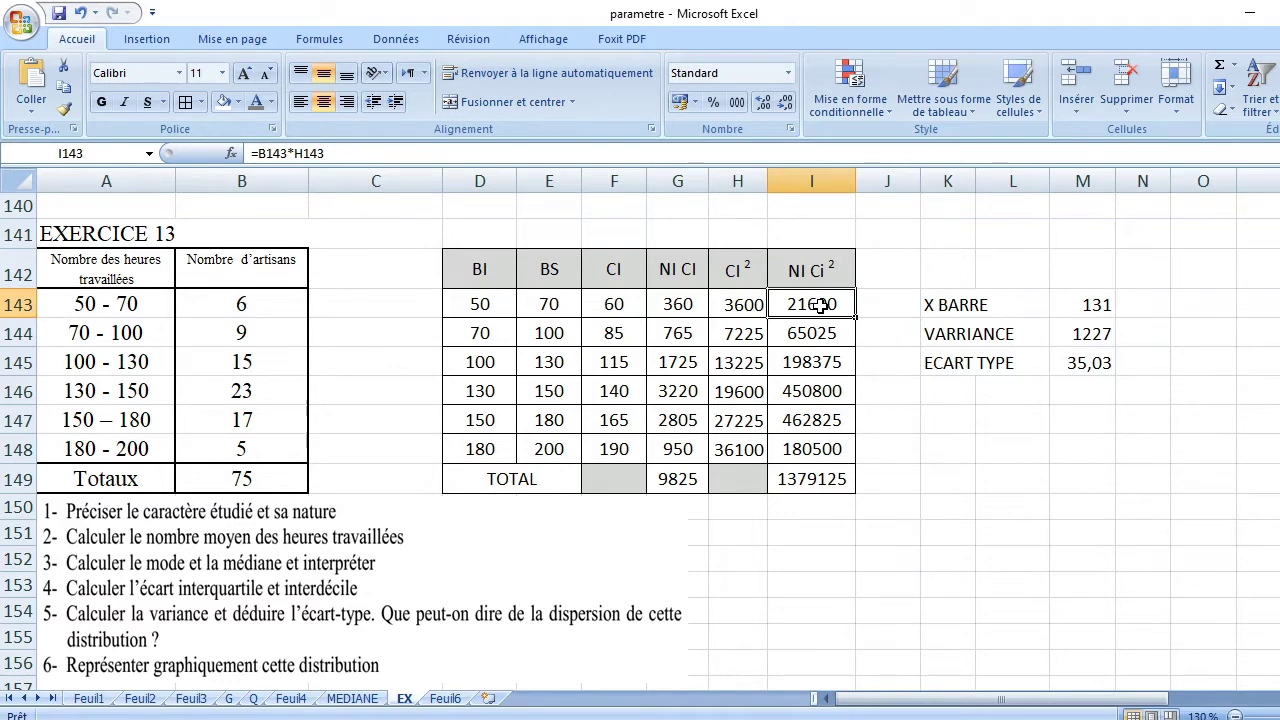
click(1097, 340)
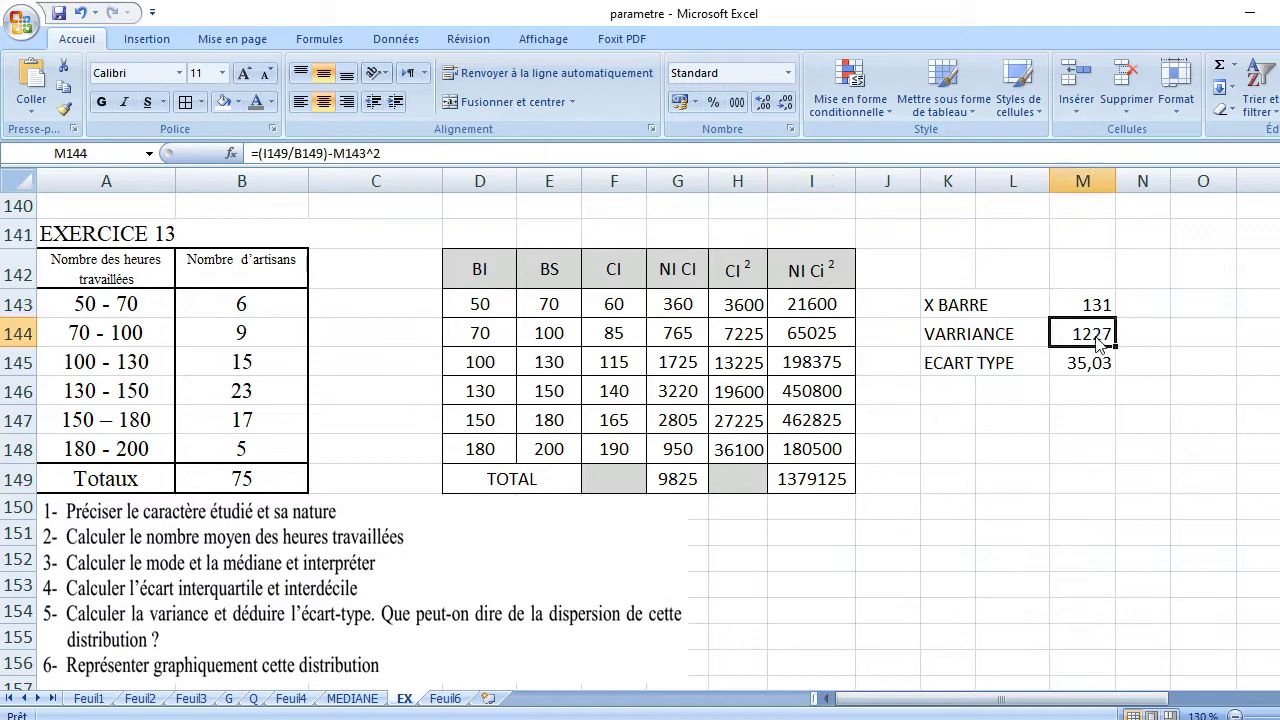
click(817, 303)
click(735, 303)
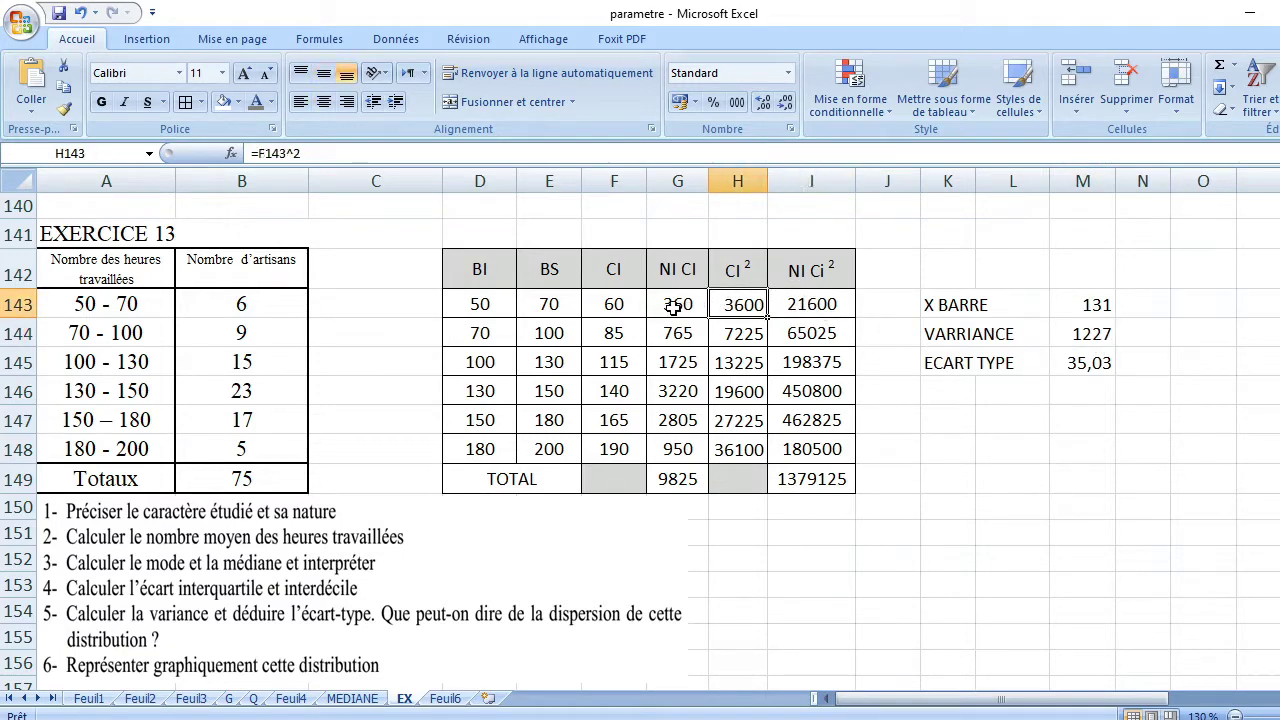
click(620, 302)
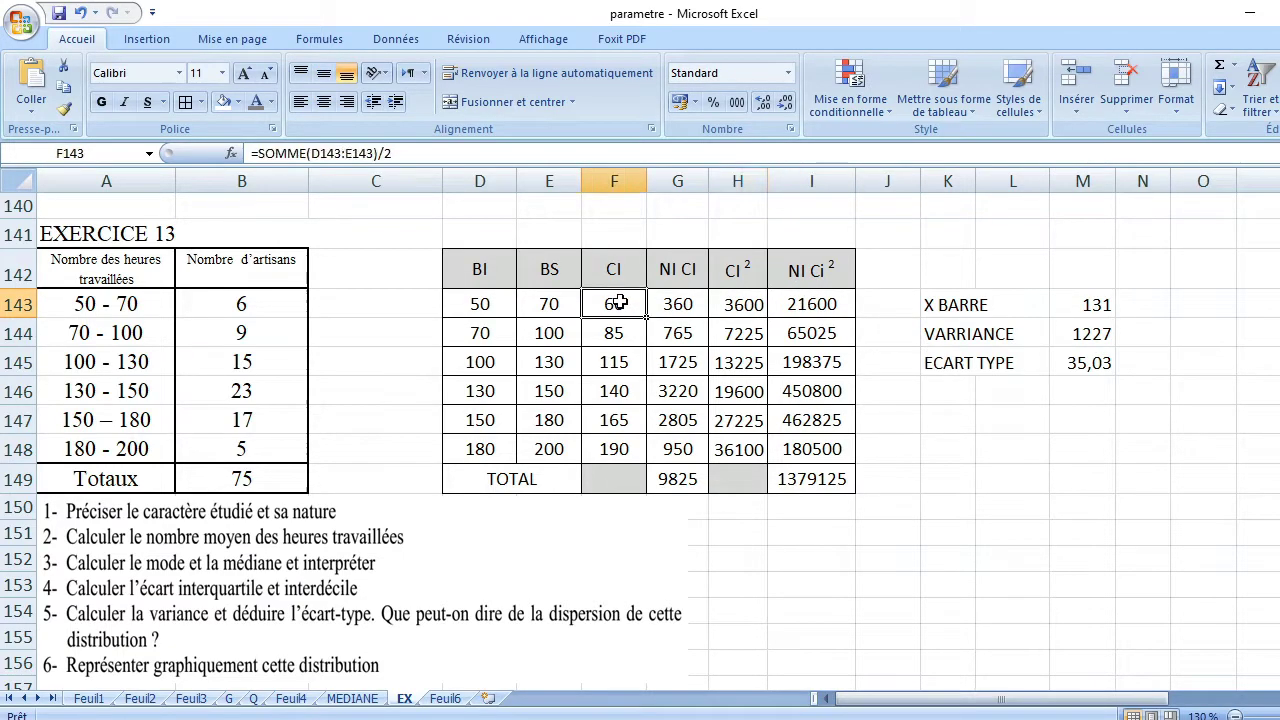
click(730, 307)
click(618, 336)
click(737, 335)
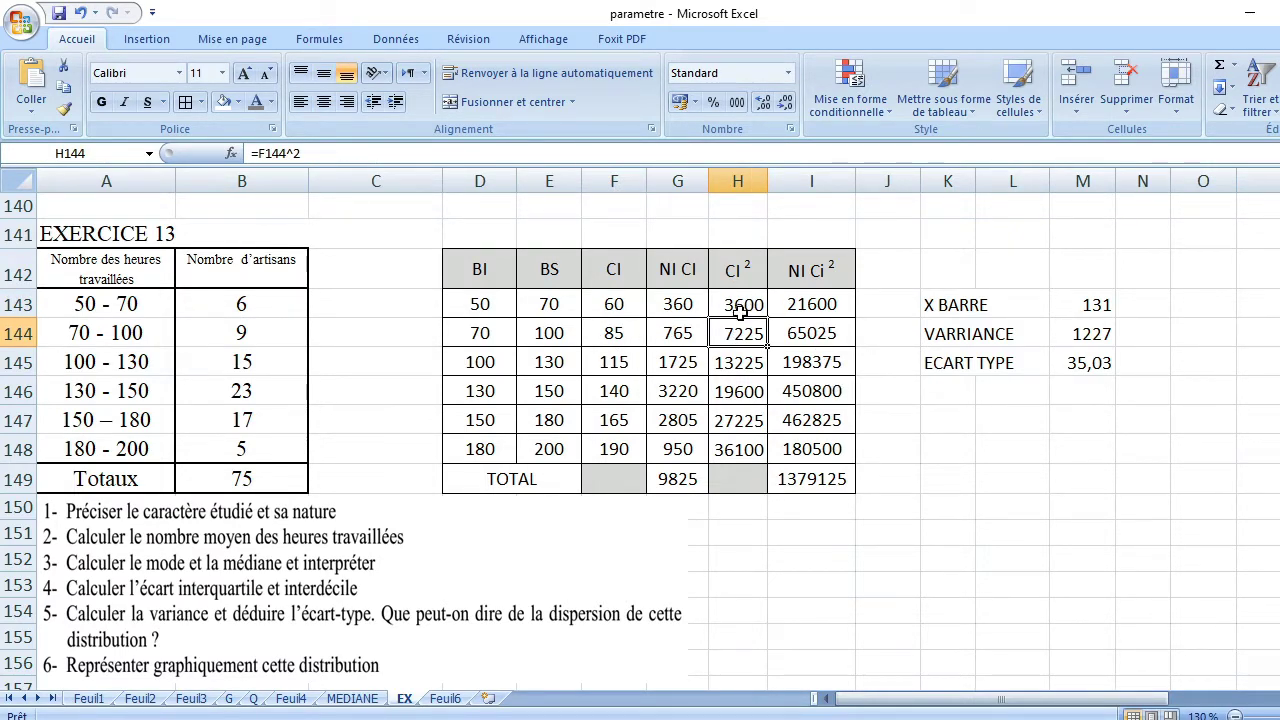
- Trace the NI Ci² calculation for the 50 - 70 class through its midpoint, number of artisans and squared midpoint
click(614, 305)
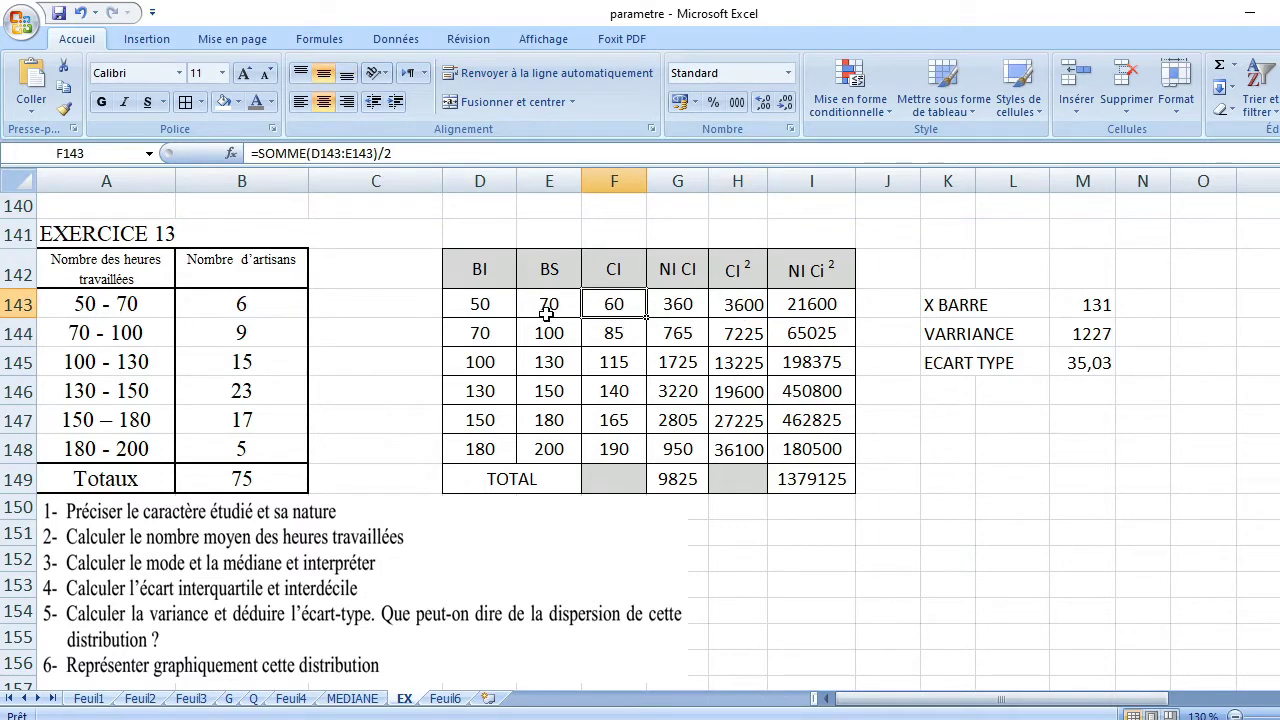
click(234, 302)
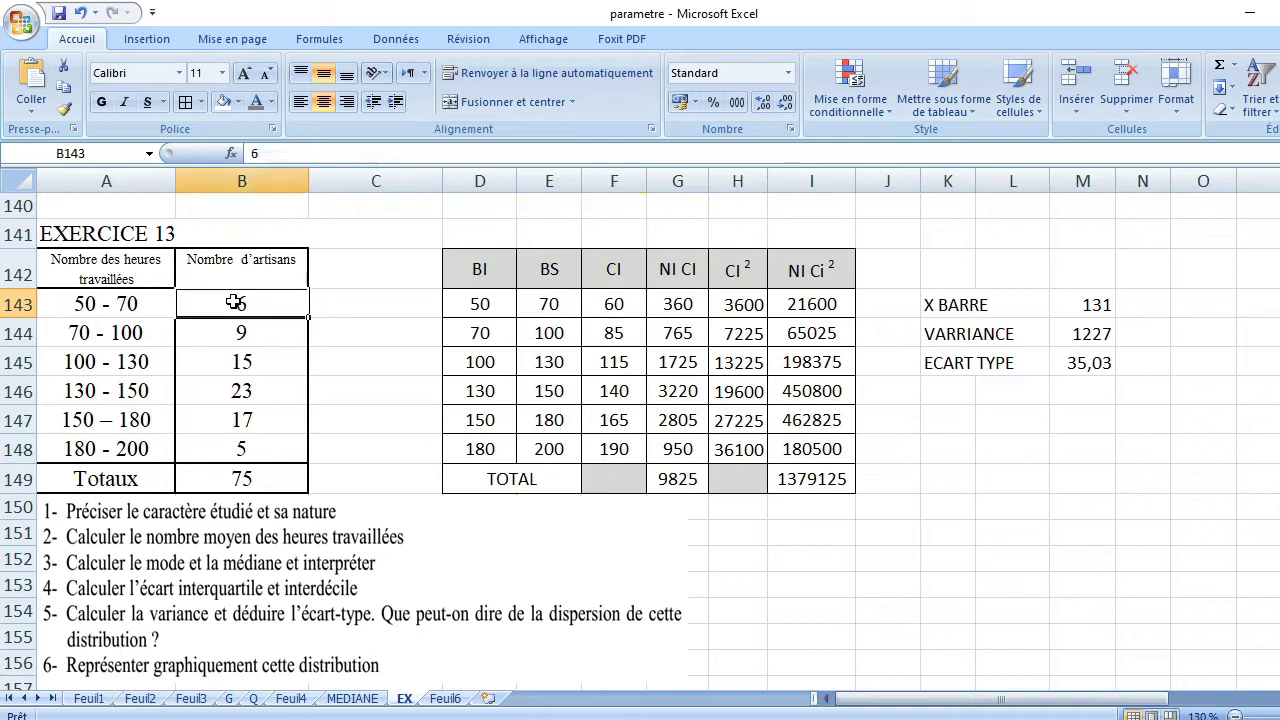
click(752, 304)
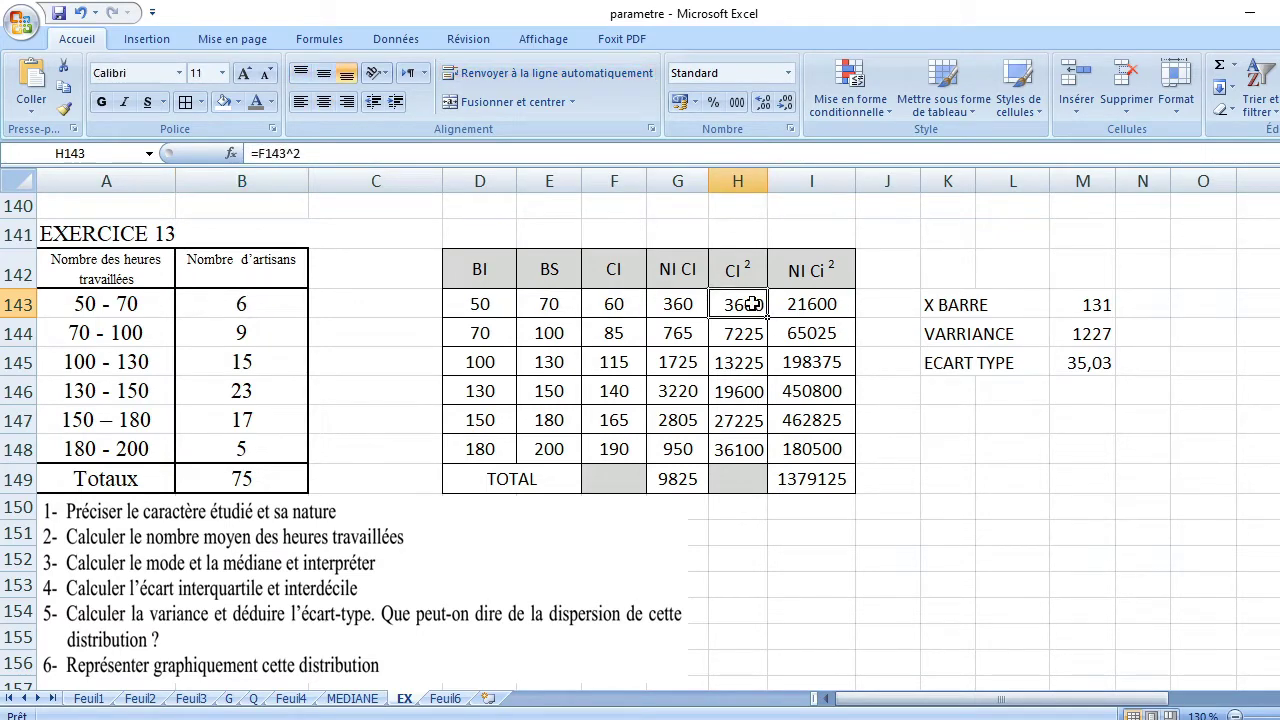
click(813, 303)
- Review the NI Ci² total with Exercice 13's mean and variance formulas and the ECART TYPE label
click(818, 481)
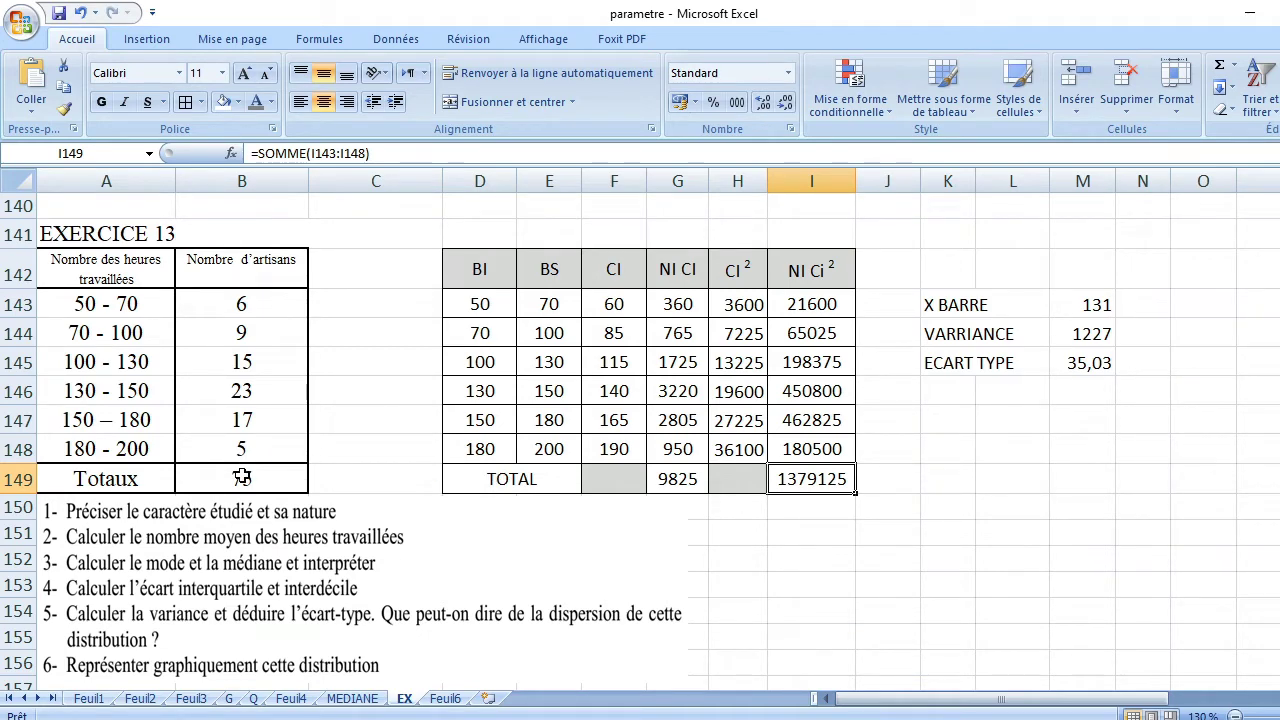
click(1101, 305)
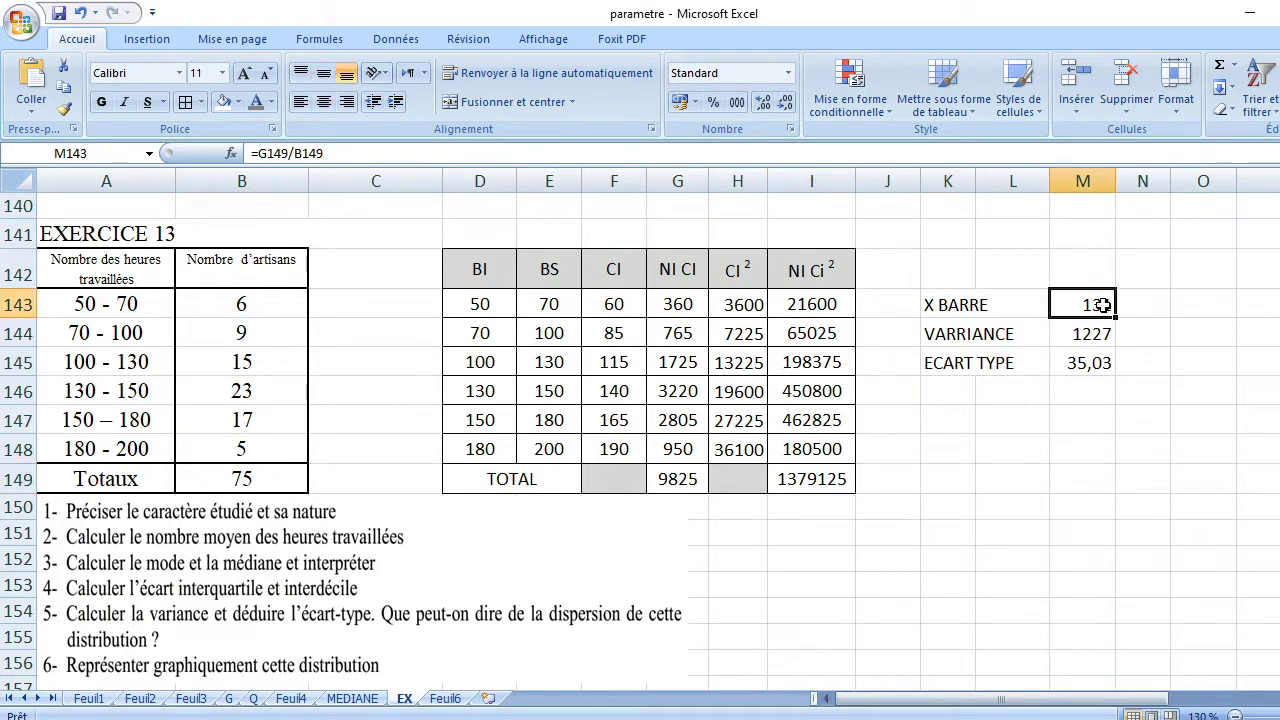
click(1089, 333)
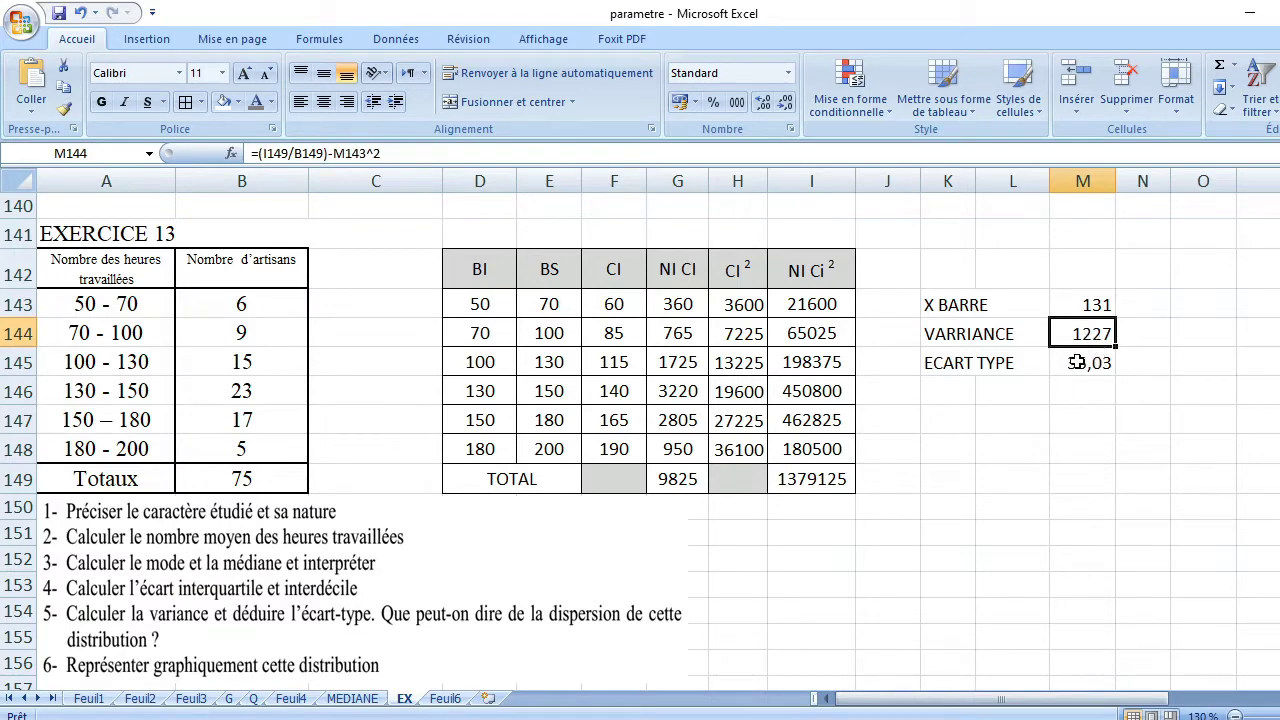
click(970, 364)
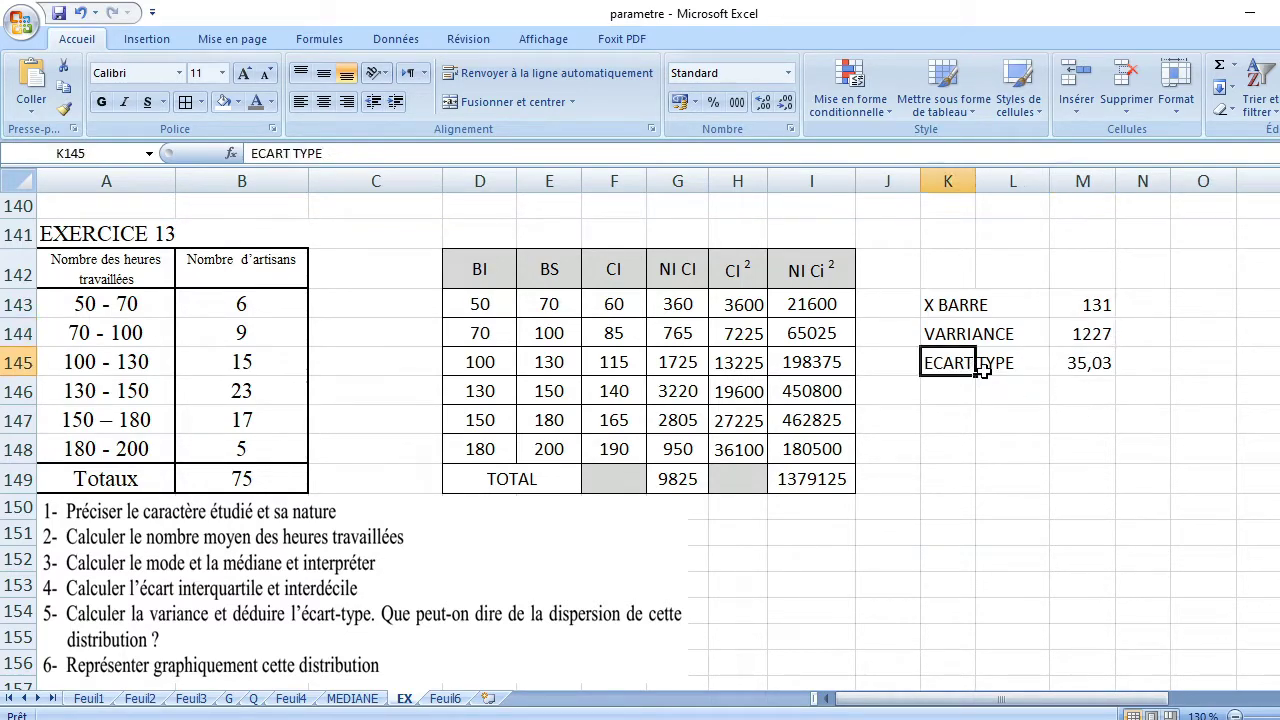
- Inspect Exercice 13's standard deviation formula and the variance cell it draws on
click(1088, 366)
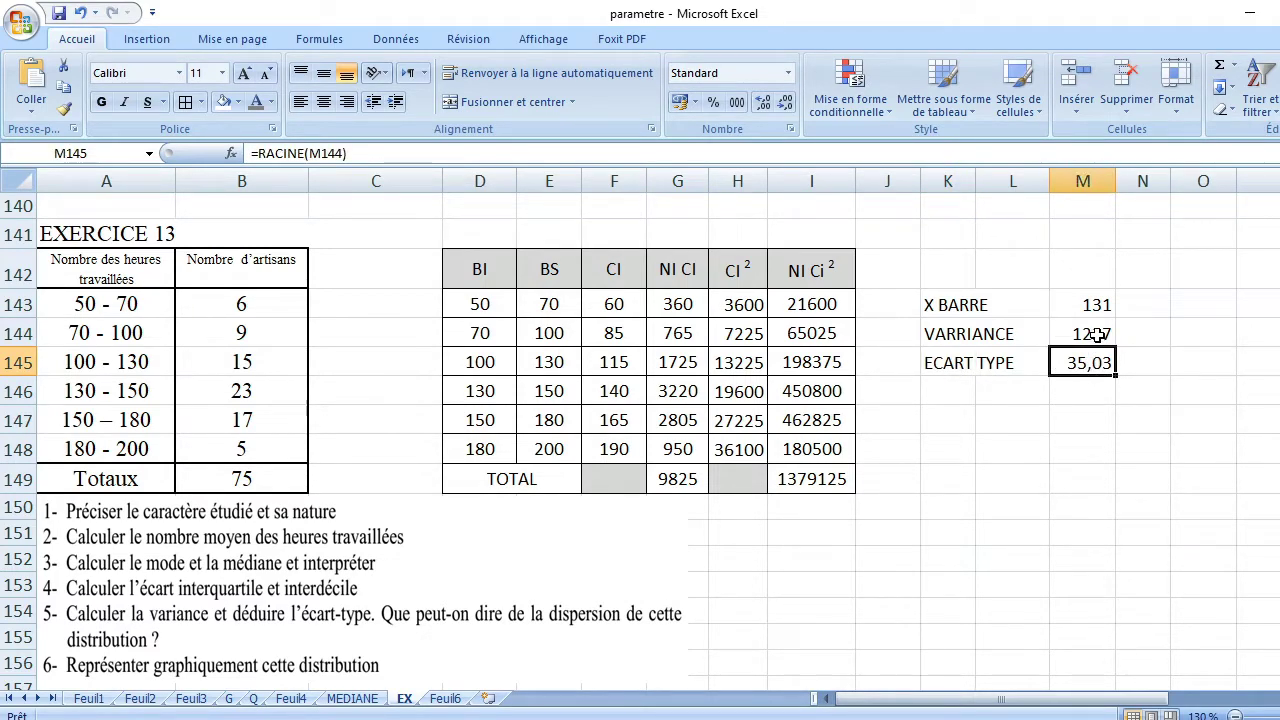
click(1097, 335)
click(1086, 366)
click(1046, 440)
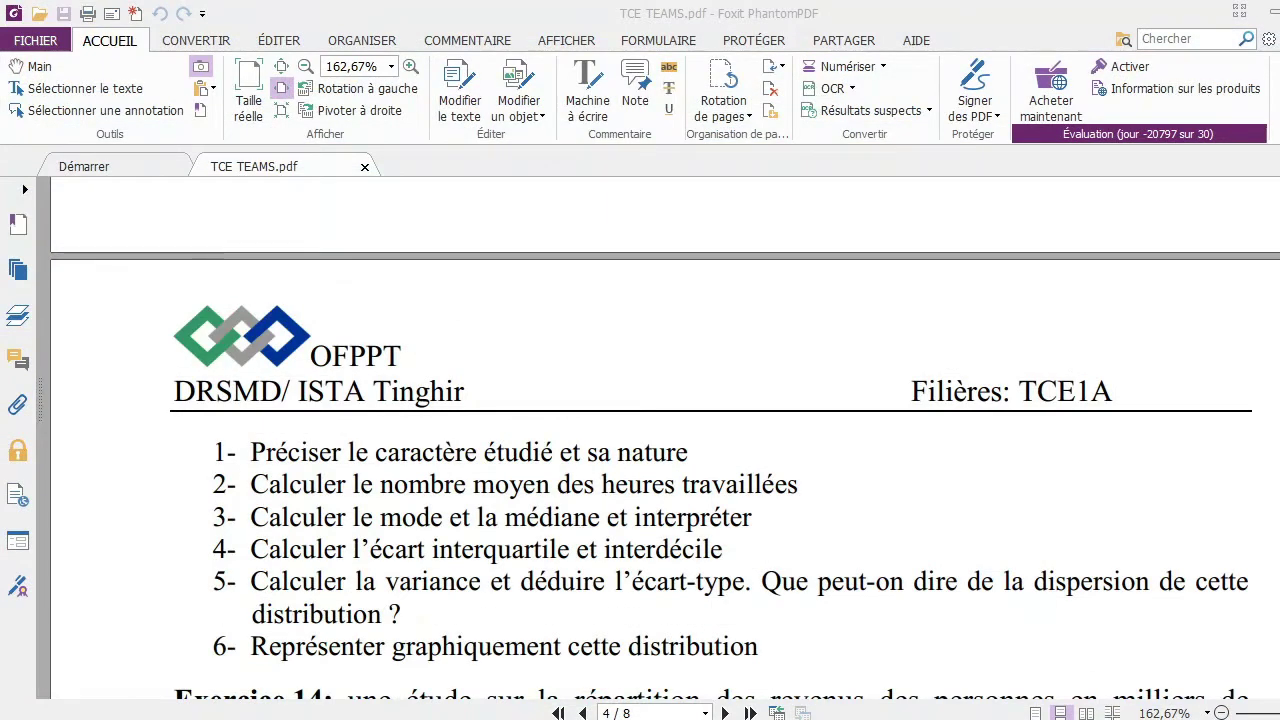
- Read Exercice 14's statement in the Foxit PDF, and inspect its coefficient of variation and mean formulas in the Excel workbook
scroll(620, 592, down, 10)
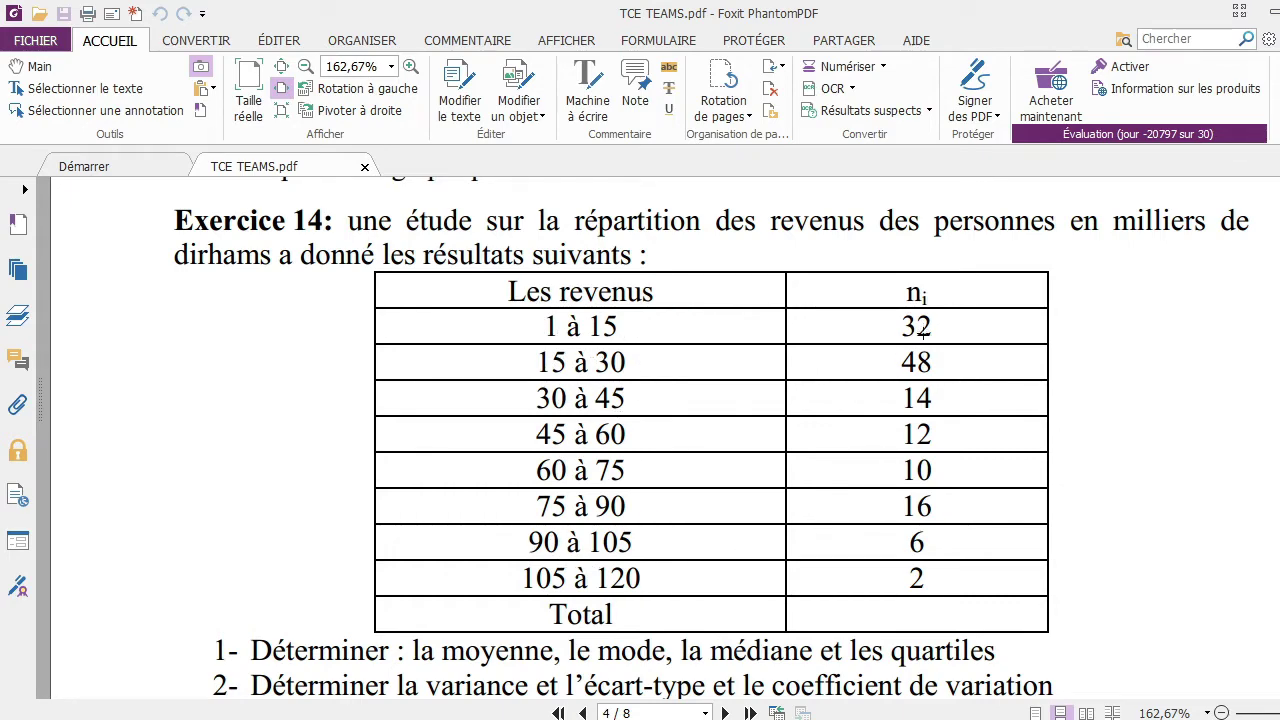
scroll(734, 446, down, 1)
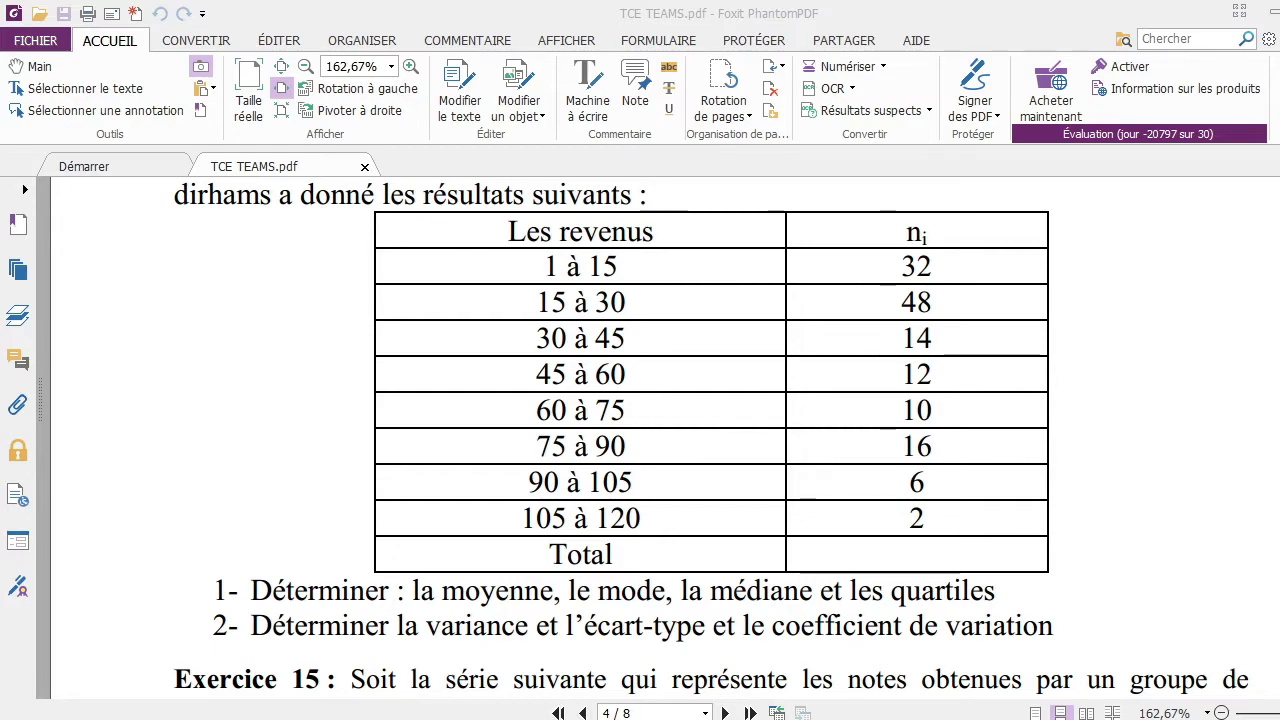
key(alt+Tab)
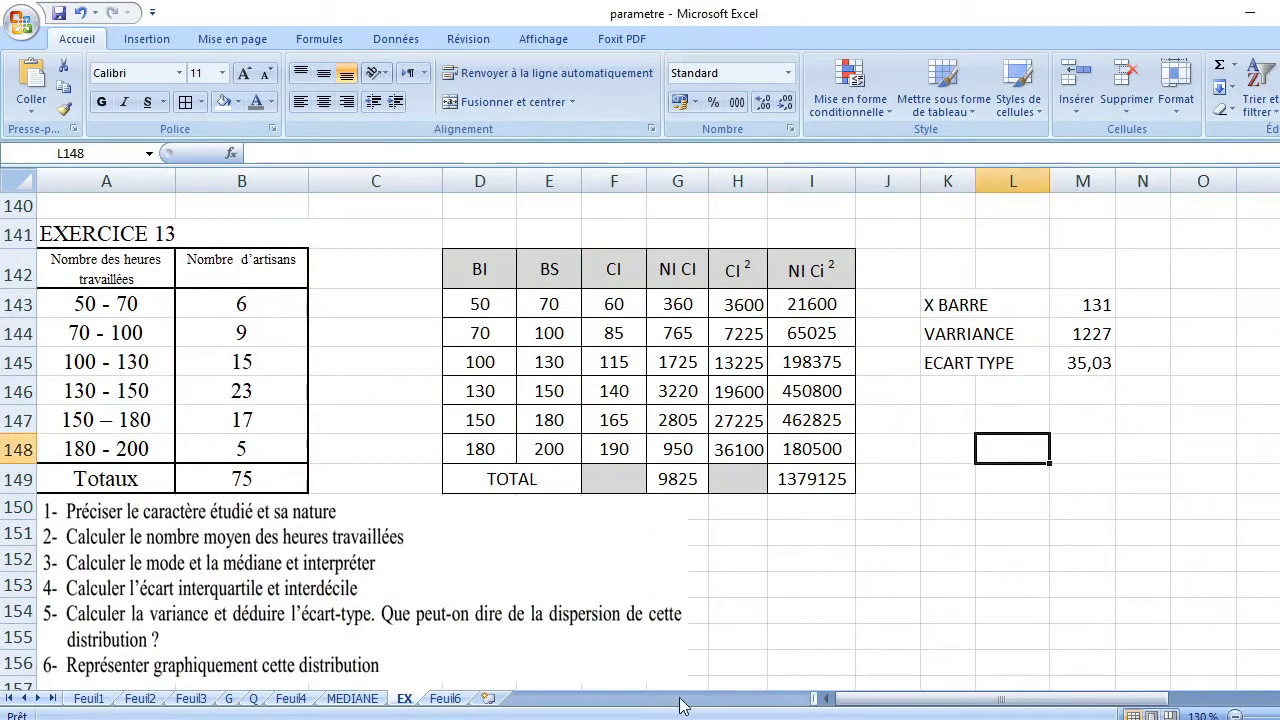
scroll(722, 543, down, 2)
scroll(722, 543, down, 2)
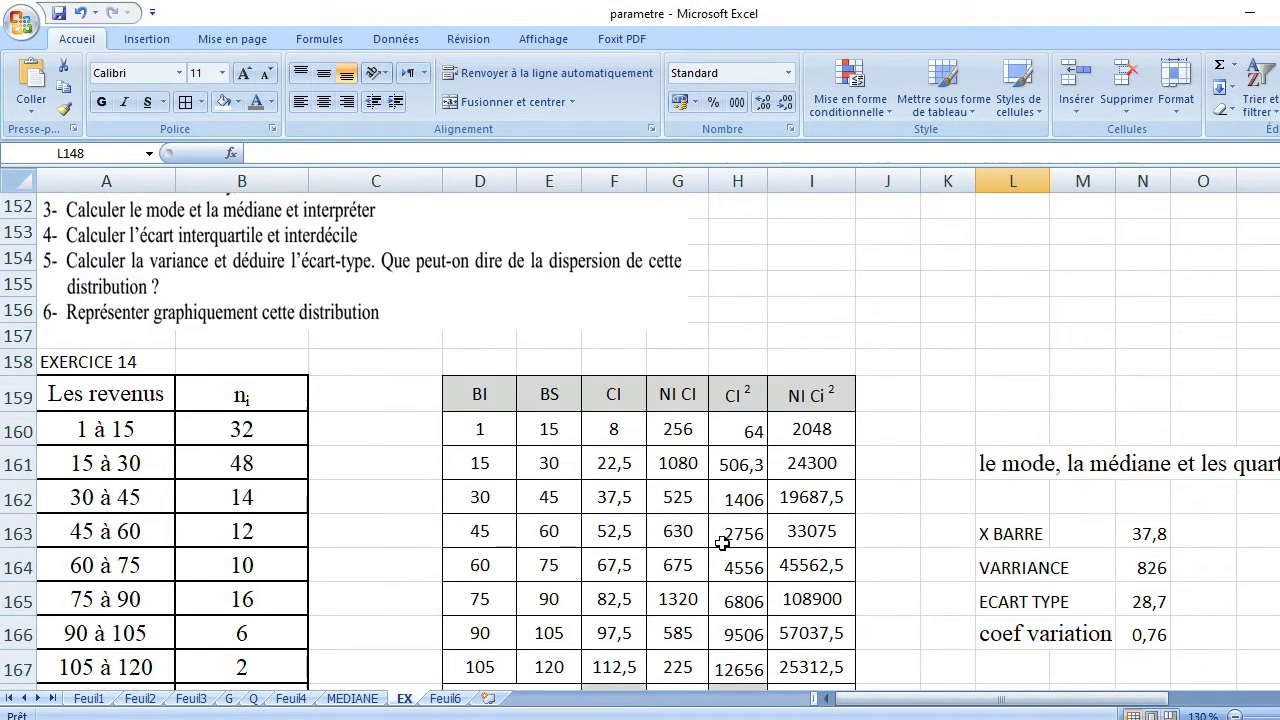
scroll(722, 543, down, 1)
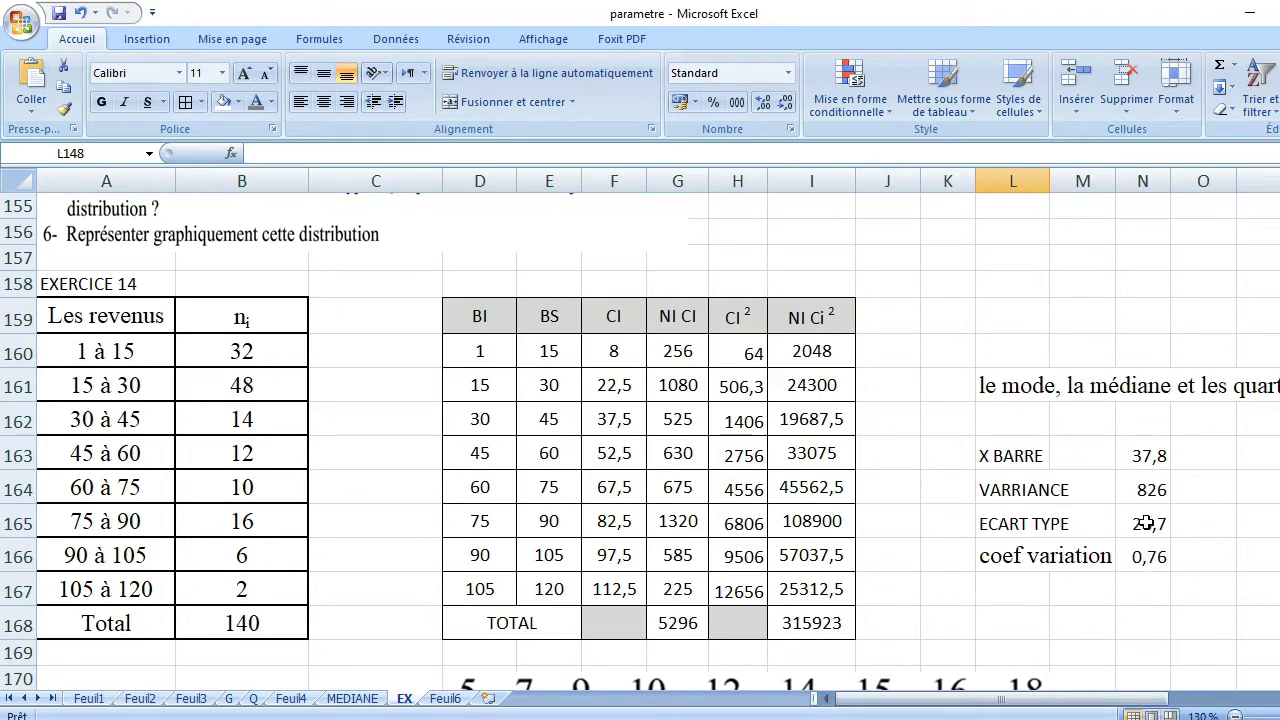
click(1152, 564)
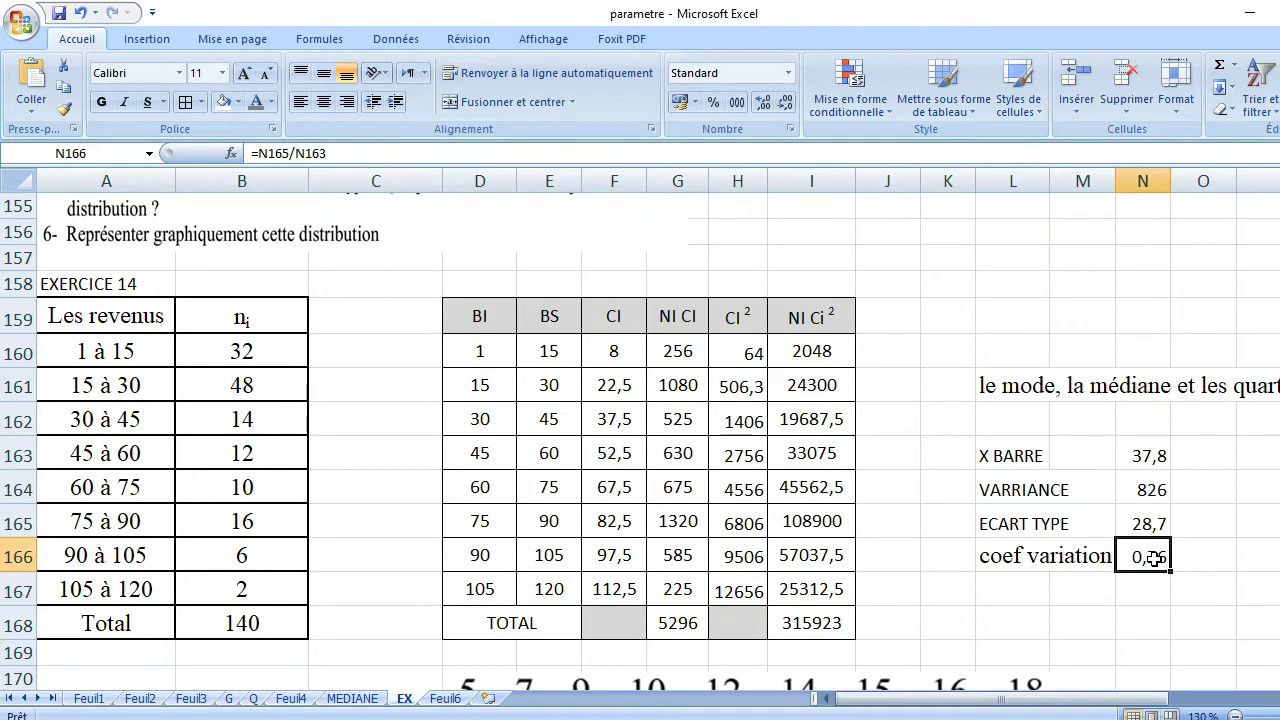
click(1158, 462)
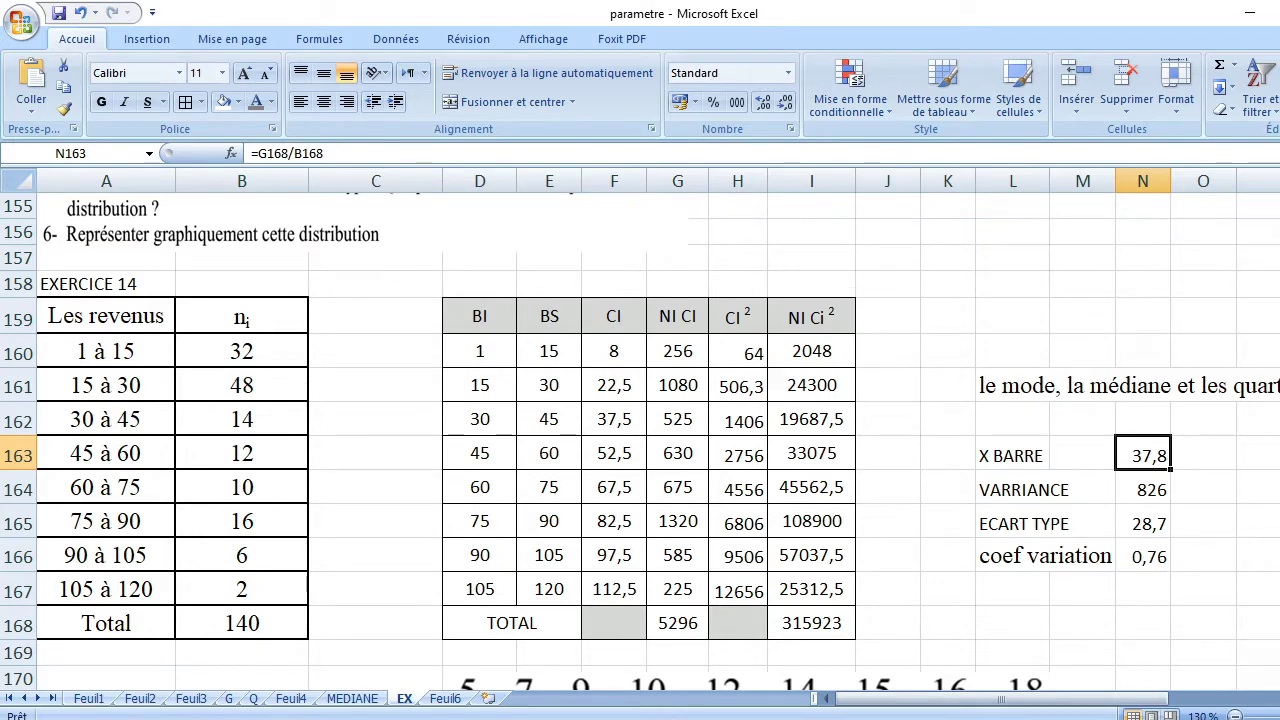
- Review Exercice 15's worked results in the workbook and read the statements of exercises 15 and 16 in the Foxit PDF
scroll(382, 372, down, 2)
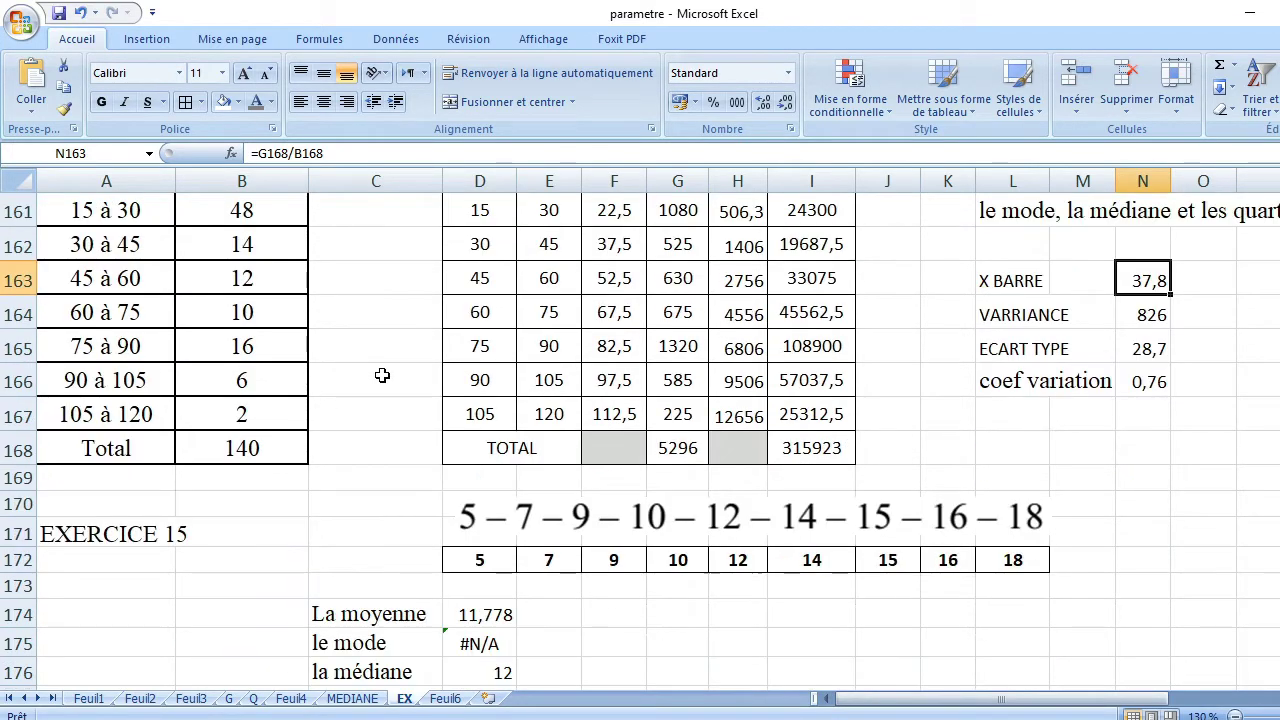
scroll(382, 375, down, 2)
scroll(382, 375, down, 1)
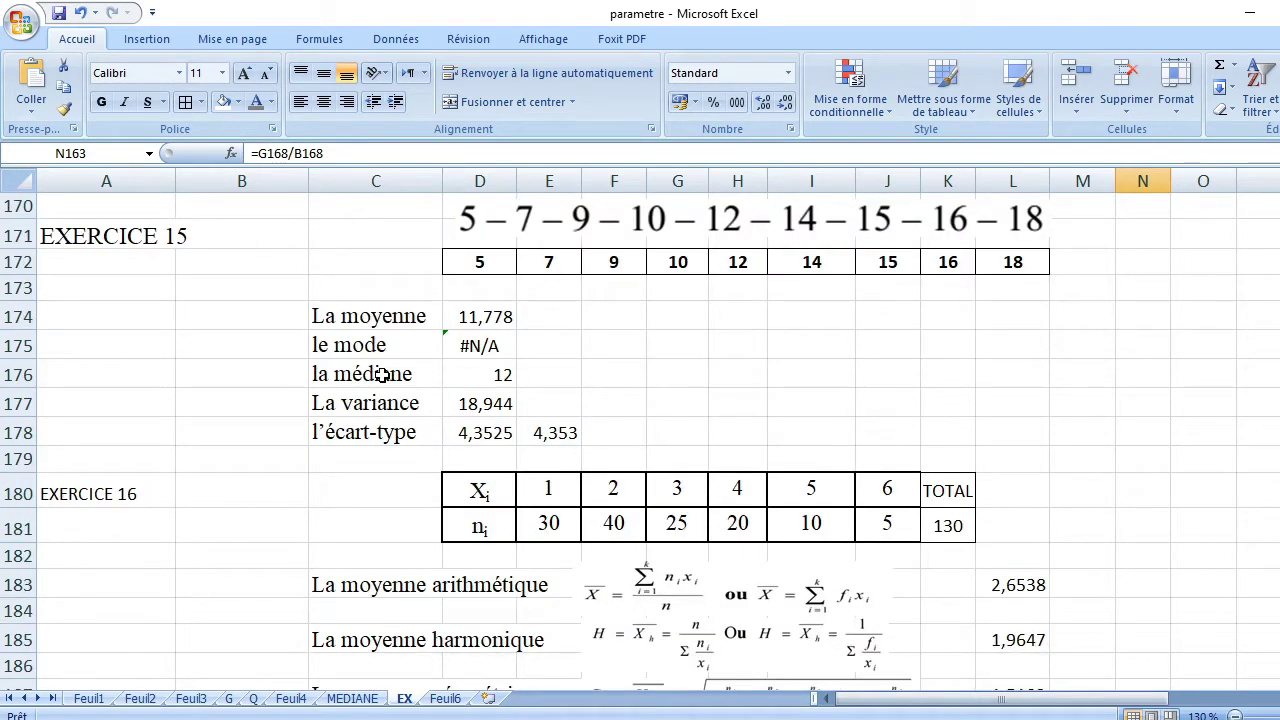
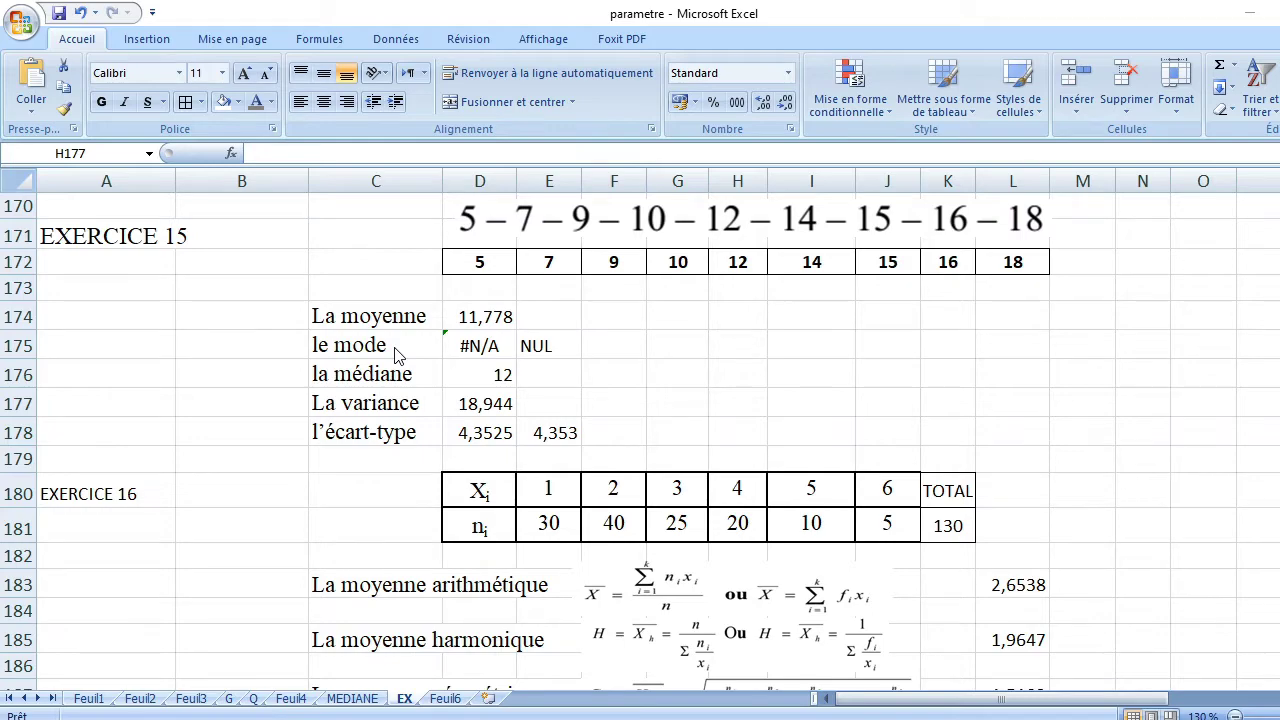
key(alt+Tab)
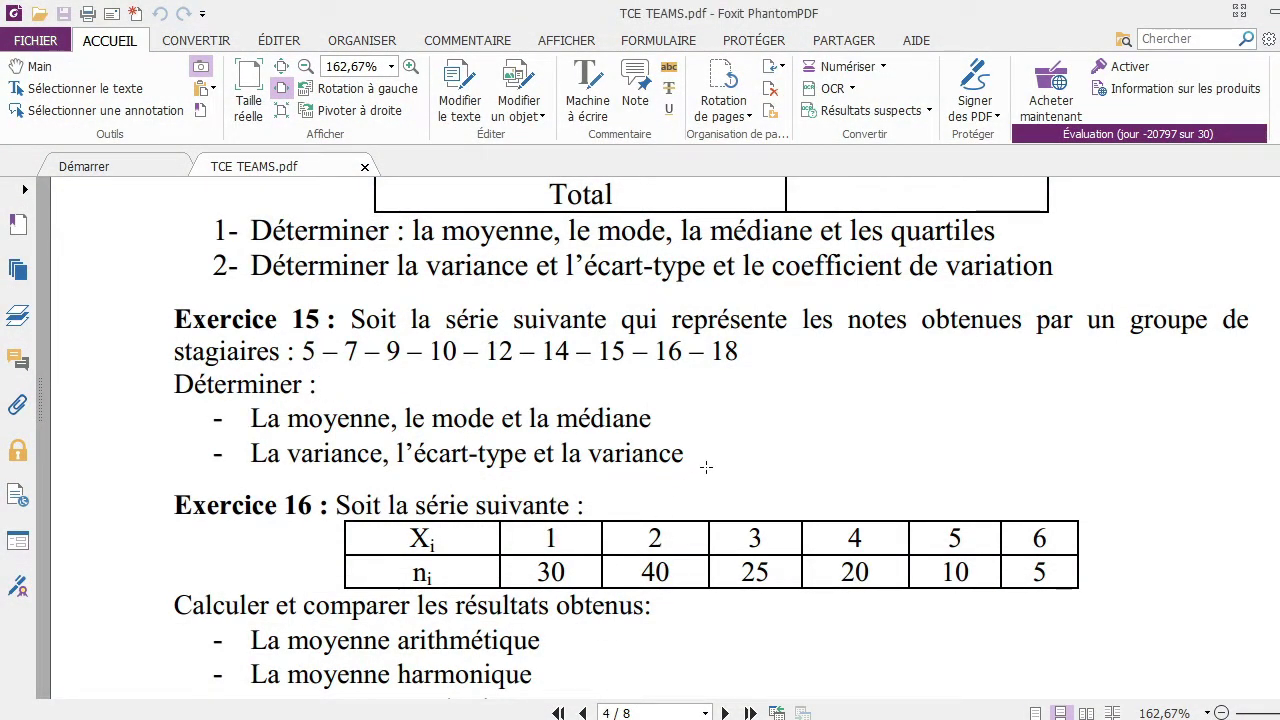
scroll(706, 467, down, 4)
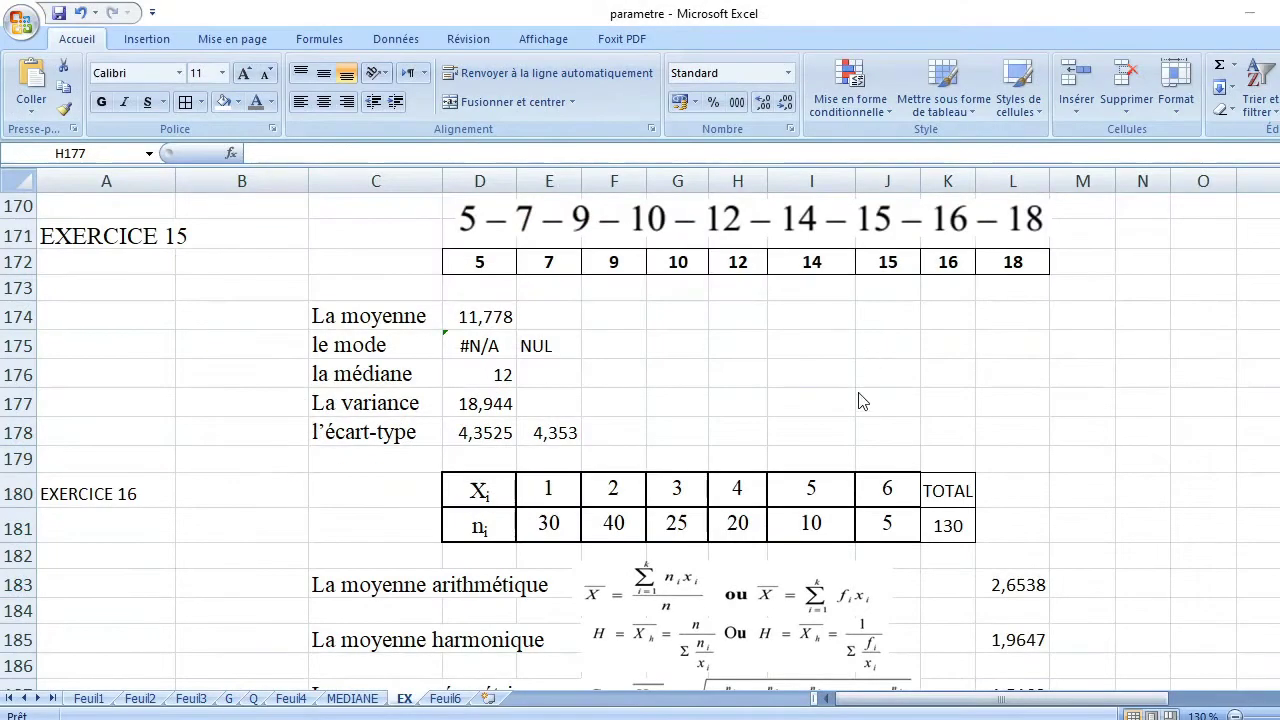
- Bring up Exercice 16's solution in the Excel workbook at 150% zoom and examine the arithmetic mean formula image
click(737, 415)
scroll(740, 420, down, 3)
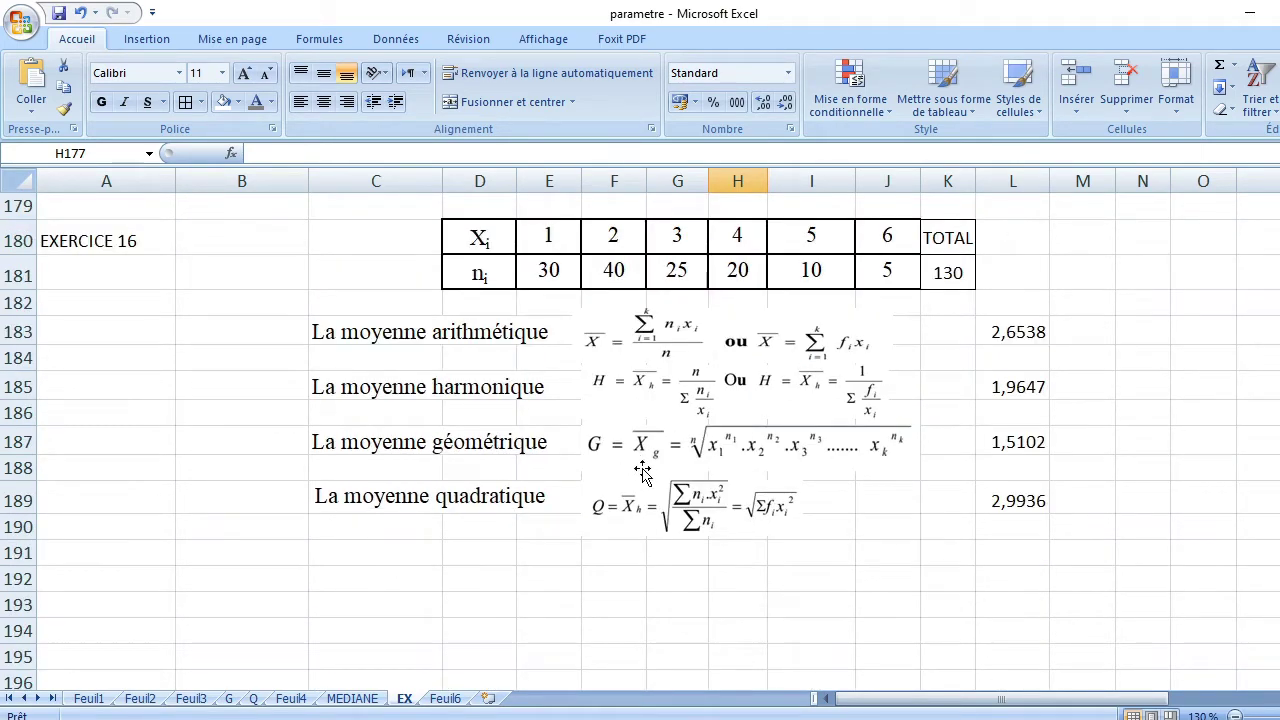
click(698, 342)
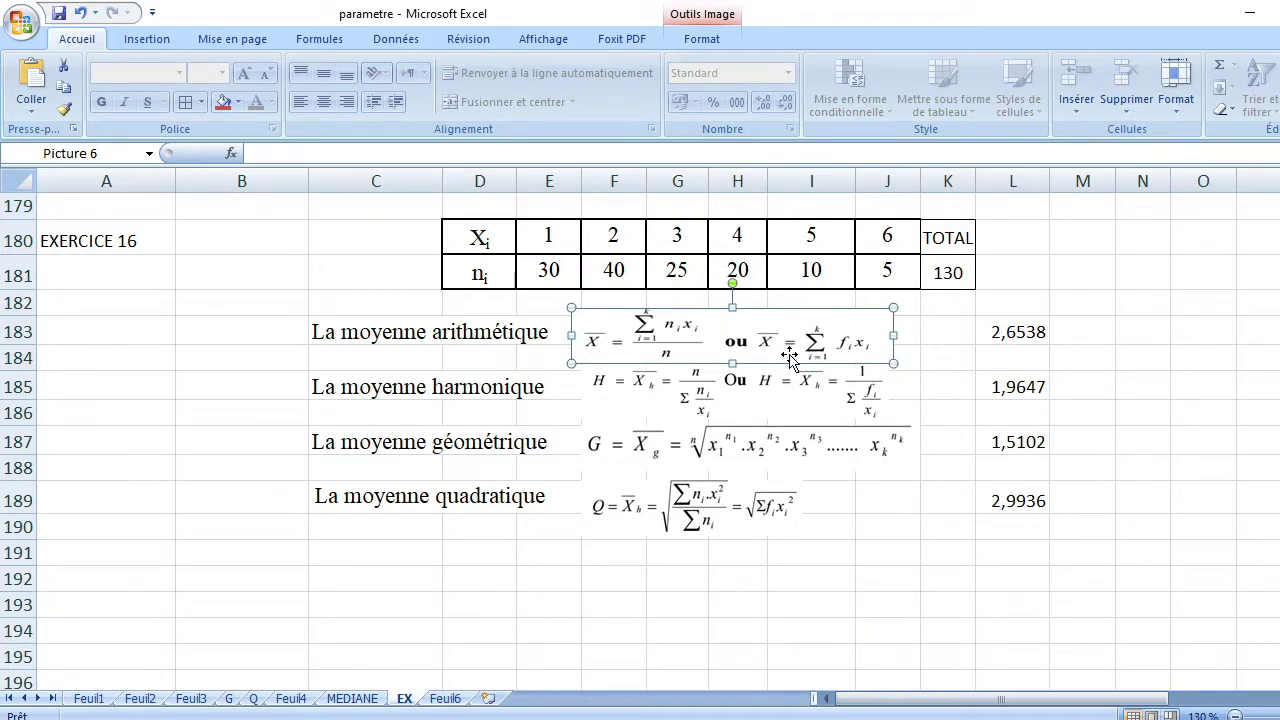
click(1279, 716)
click(1279, 716)
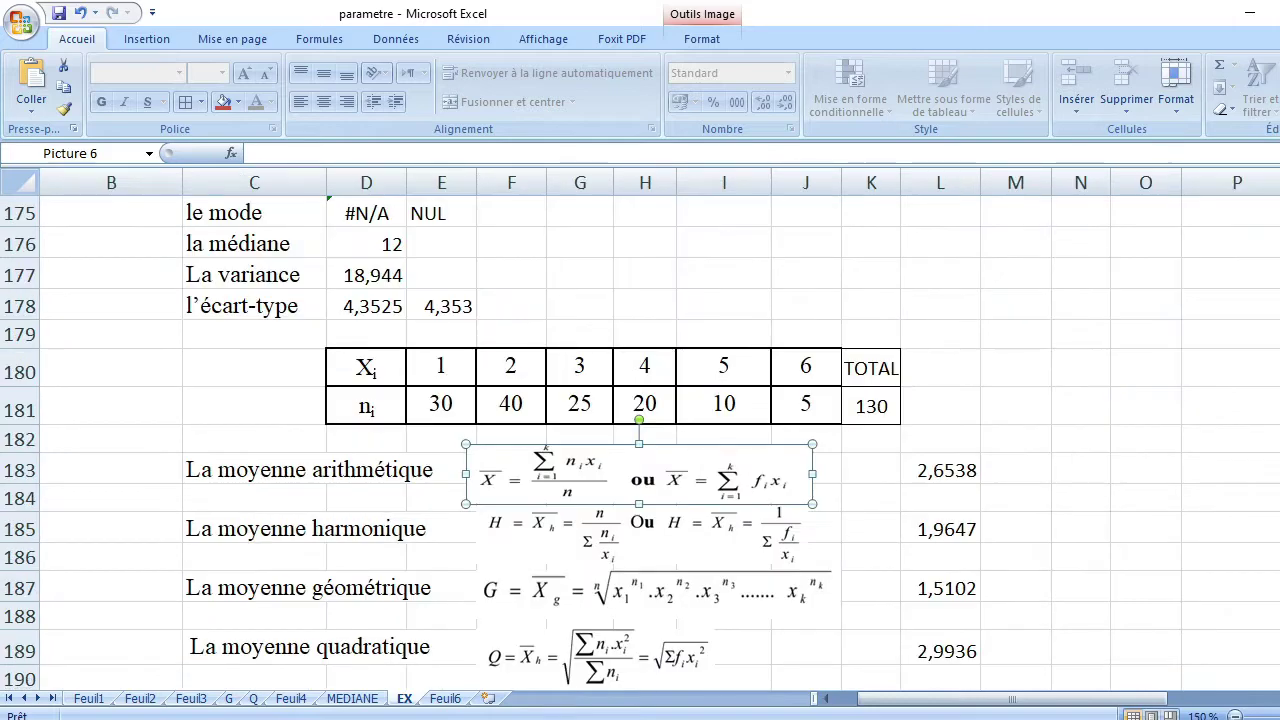
scroll(848, 526, down, 1)
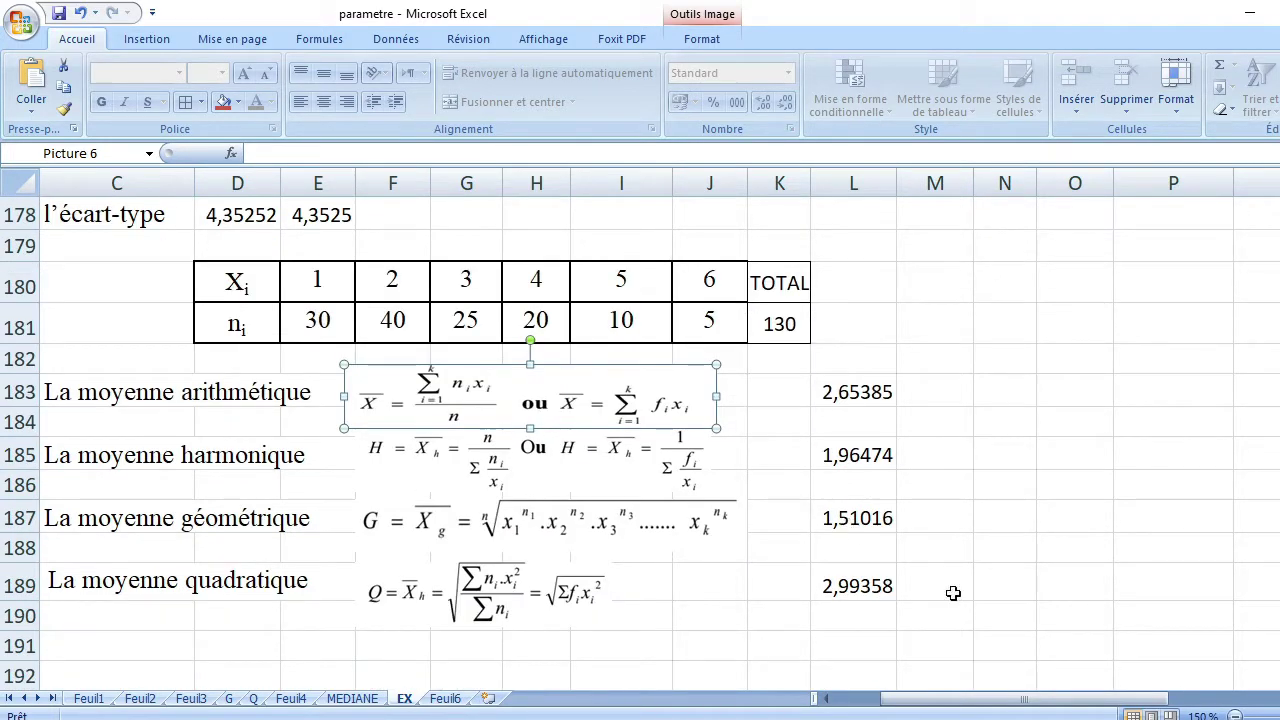
drag(1074, 701, 1038, 700)
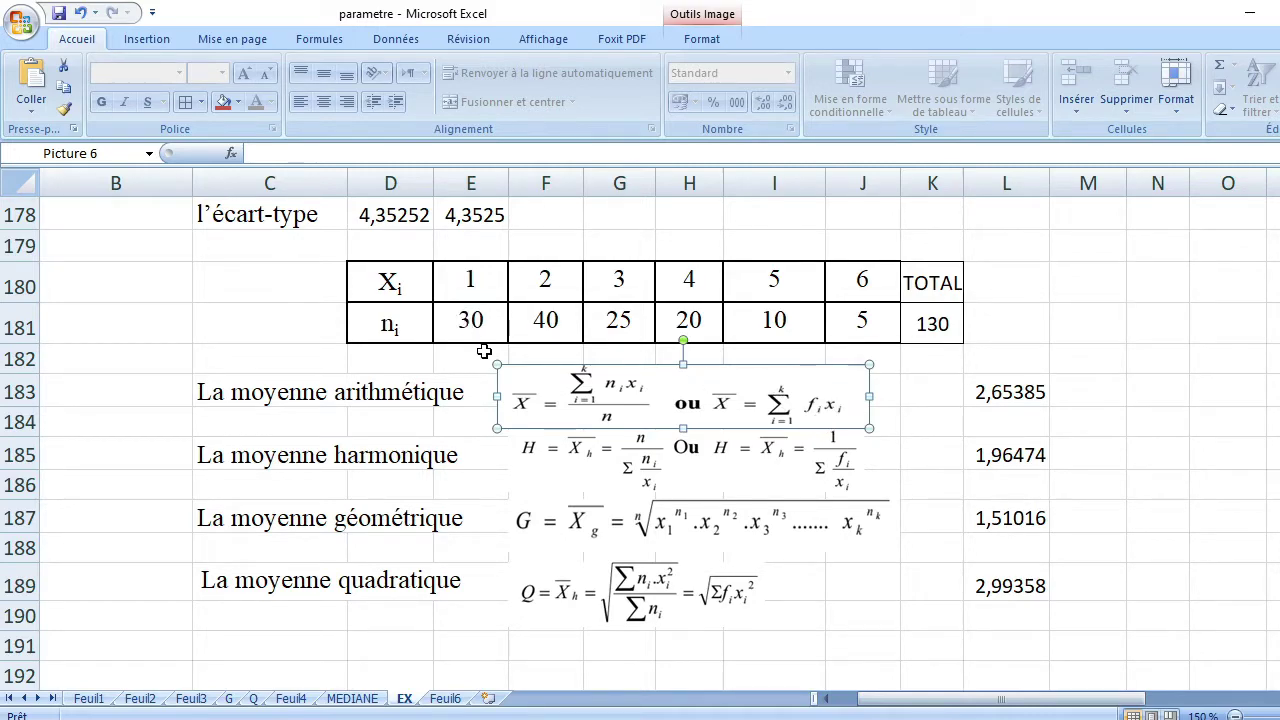
- Trace the arithmetic mean through each Xi and ni pair of Exercice 16 and the total, and inspect its cell formula
click(486, 305)
click(479, 280)
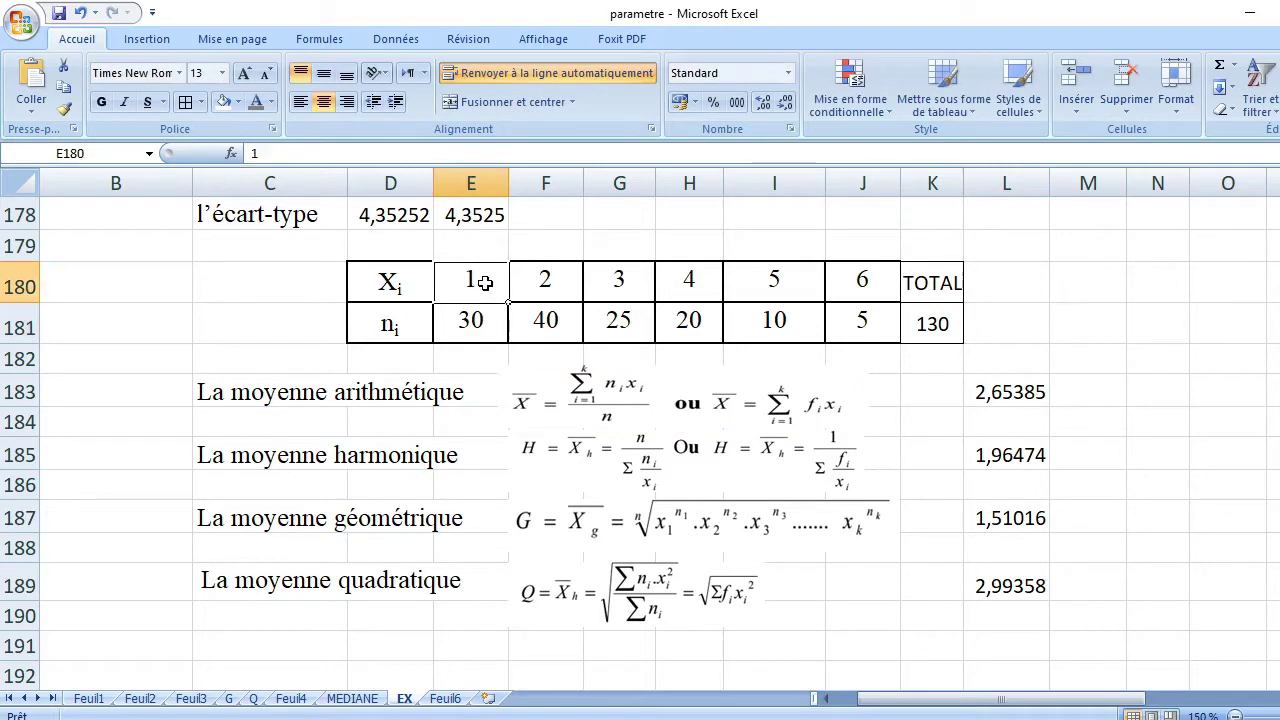
click(560, 325)
click(560, 292)
click(622, 325)
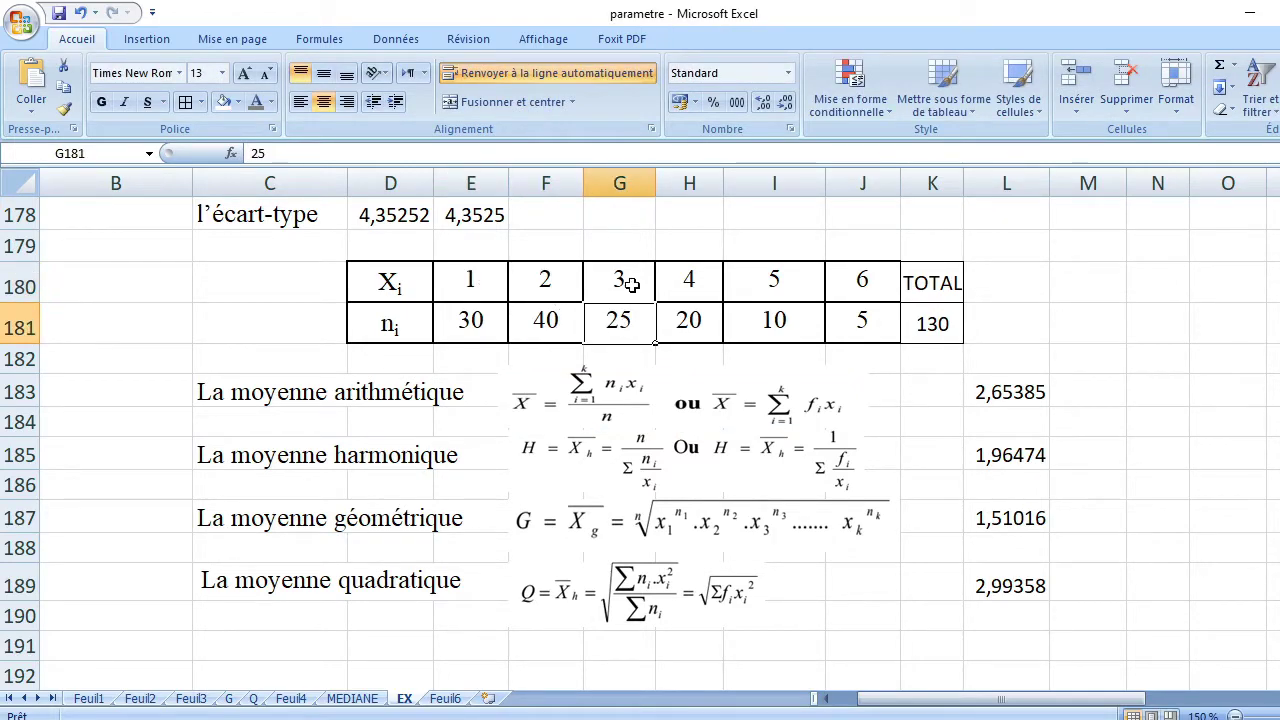
click(632, 285)
click(680, 311)
click(692, 284)
click(764, 325)
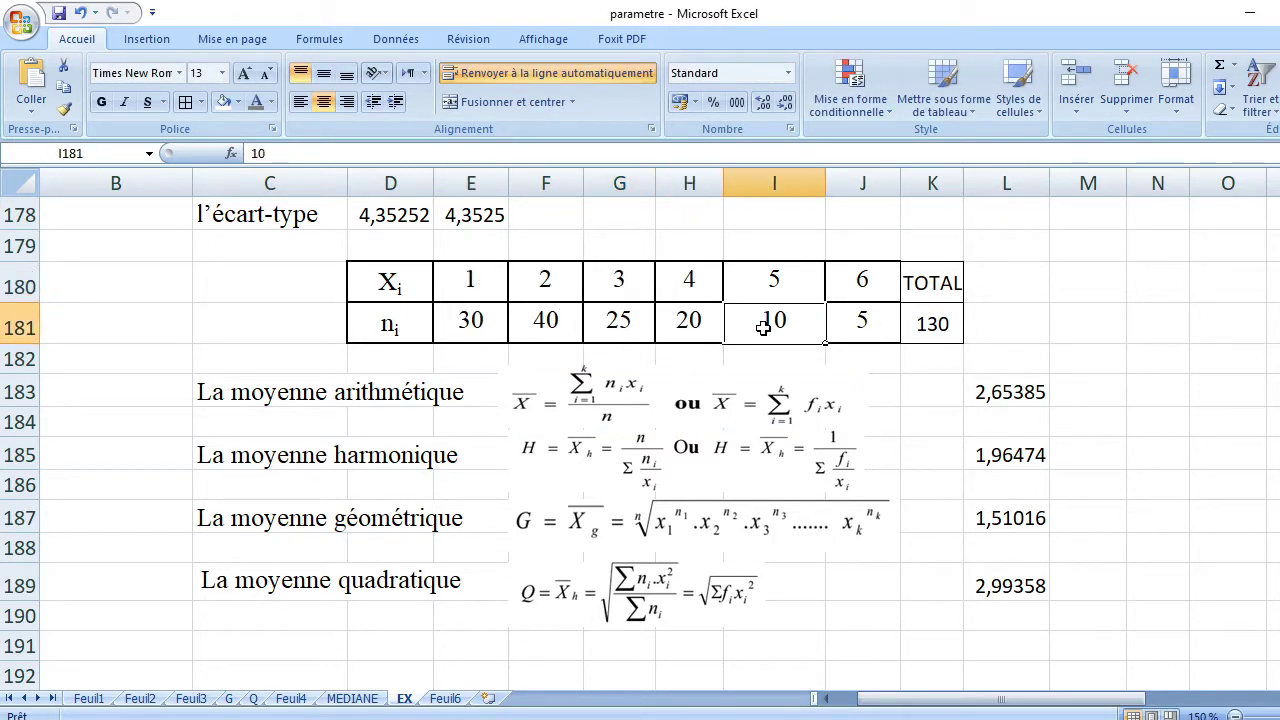
click(774, 290)
click(882, 330)
click(874, 292)
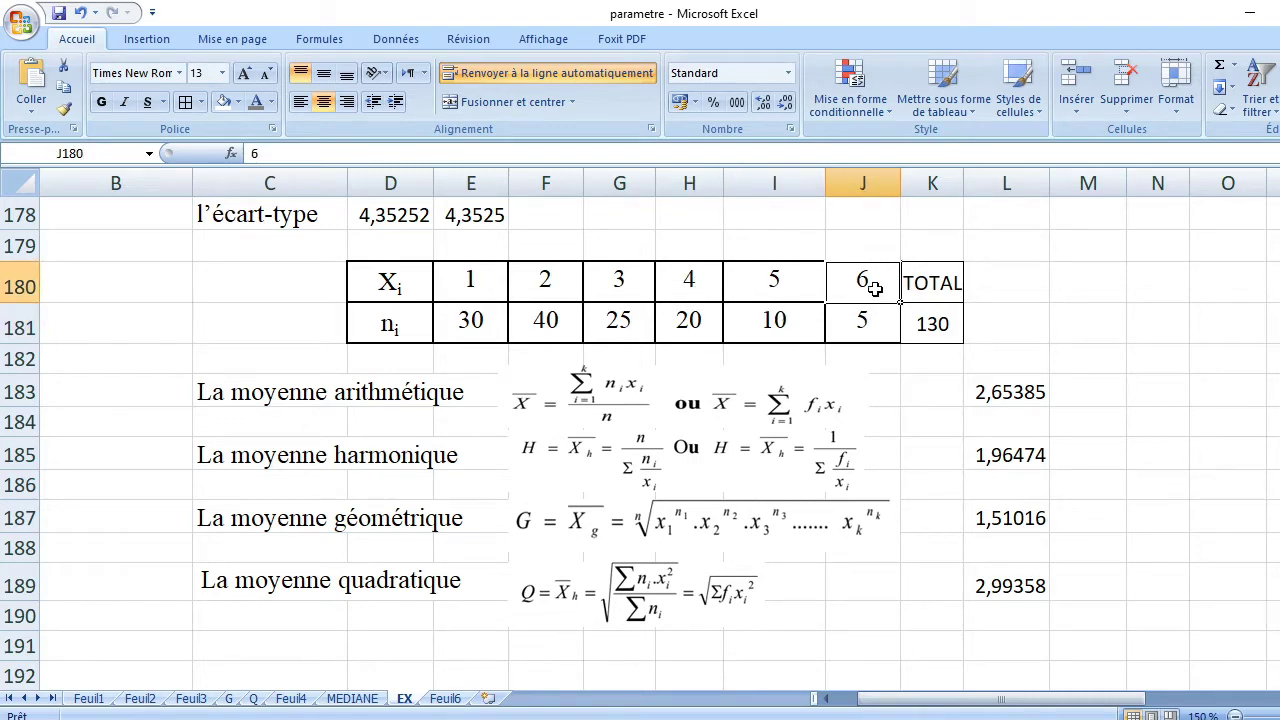
click(928, 325)
click(1000, 390)
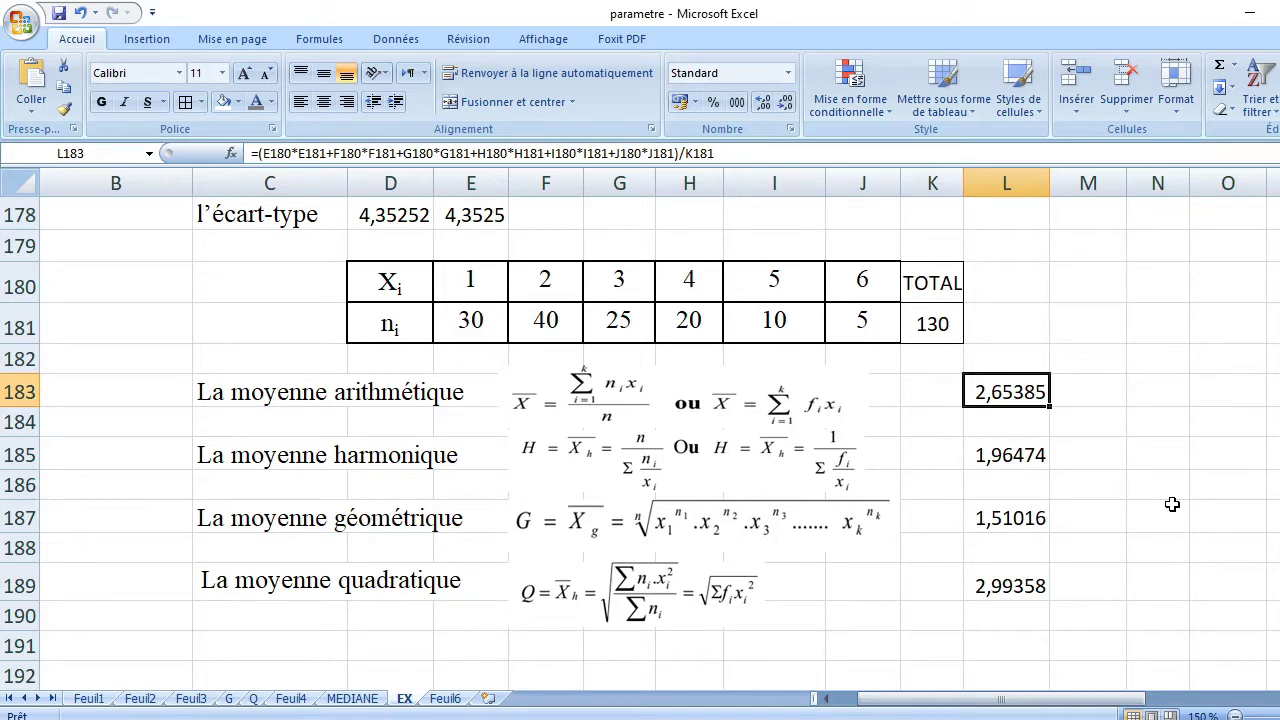
- Format the four mean results of Exercice 16 in L183:L189 to two decimal places
drag(1030, 390, 1025, 586)
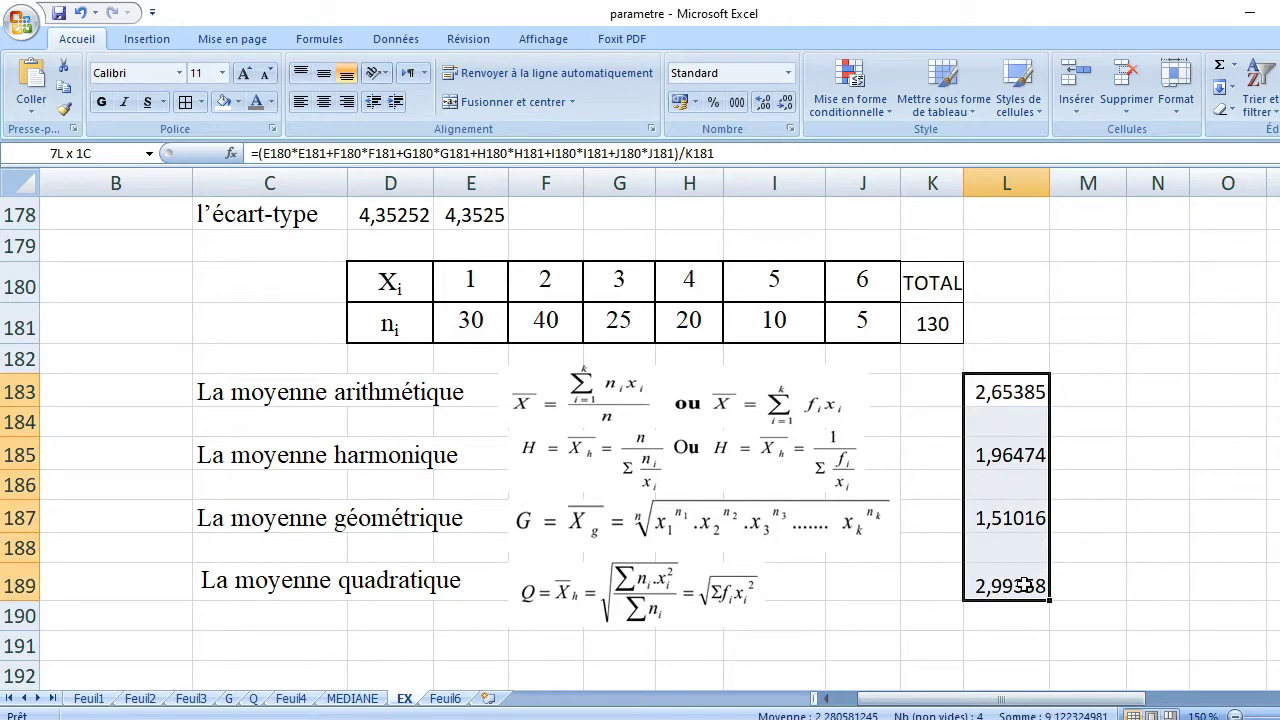
click(766, 106)
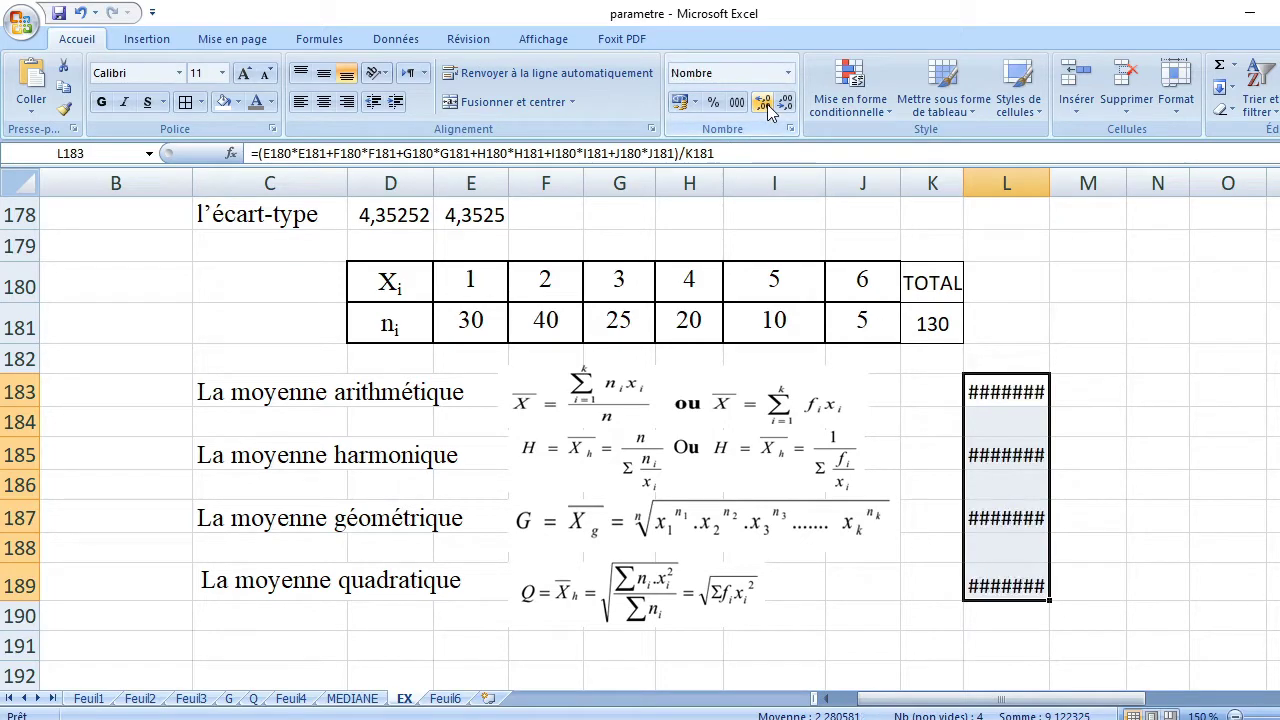
click(786, 104)
click(786, 104)
click(786, 104)
click(786, 104)
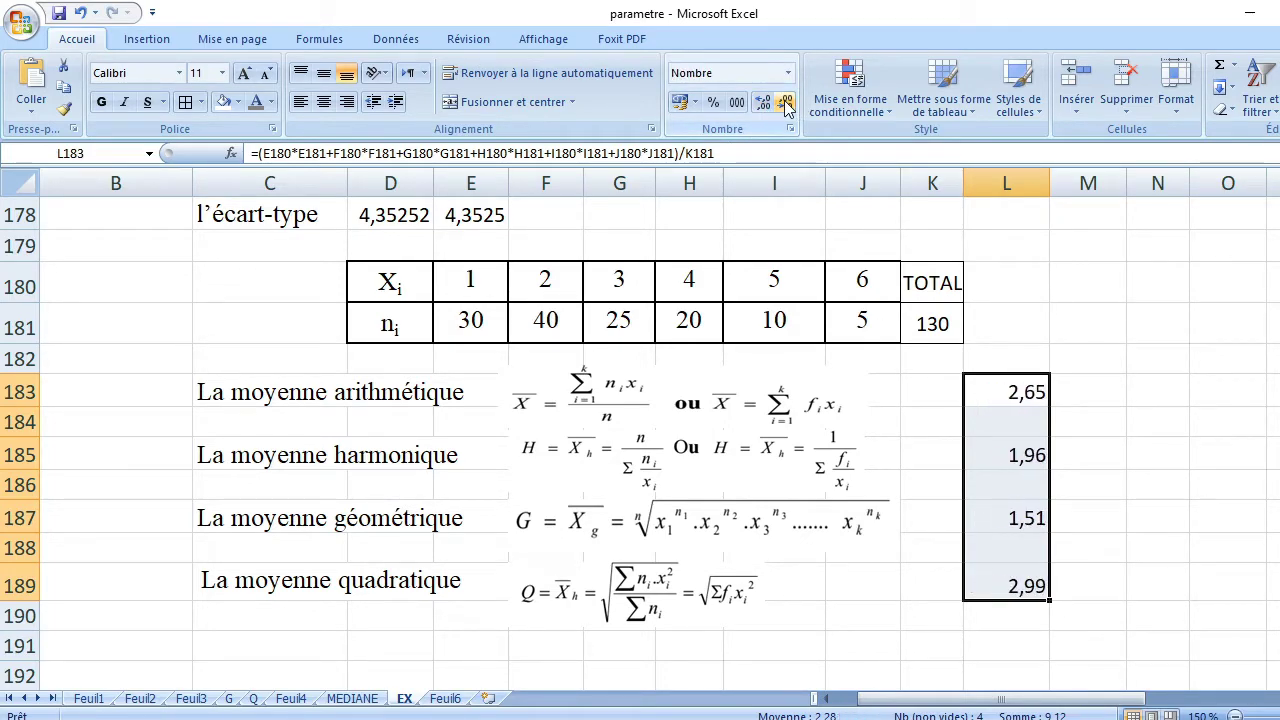
click(1092, 510)
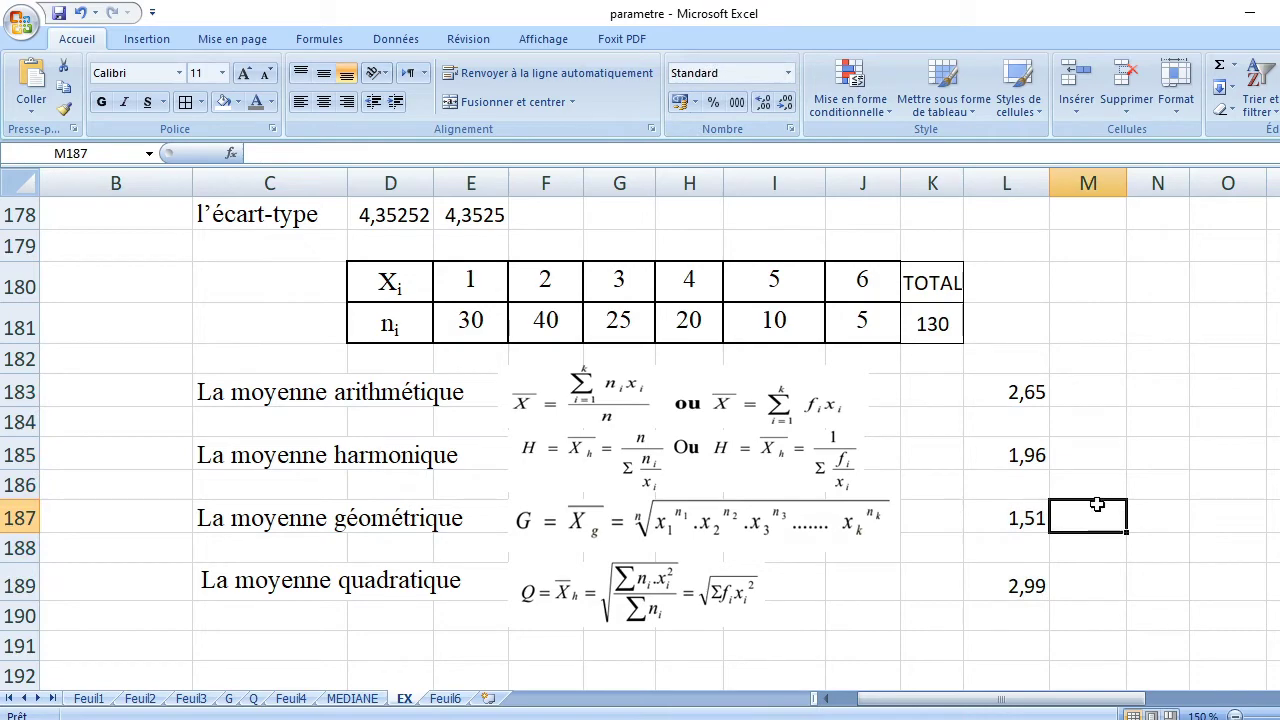
- Inspect the arithmetic mean's formula in L183 and show Exercice 16's table and four mean formulas at 160% zoom
click(1034, 394)
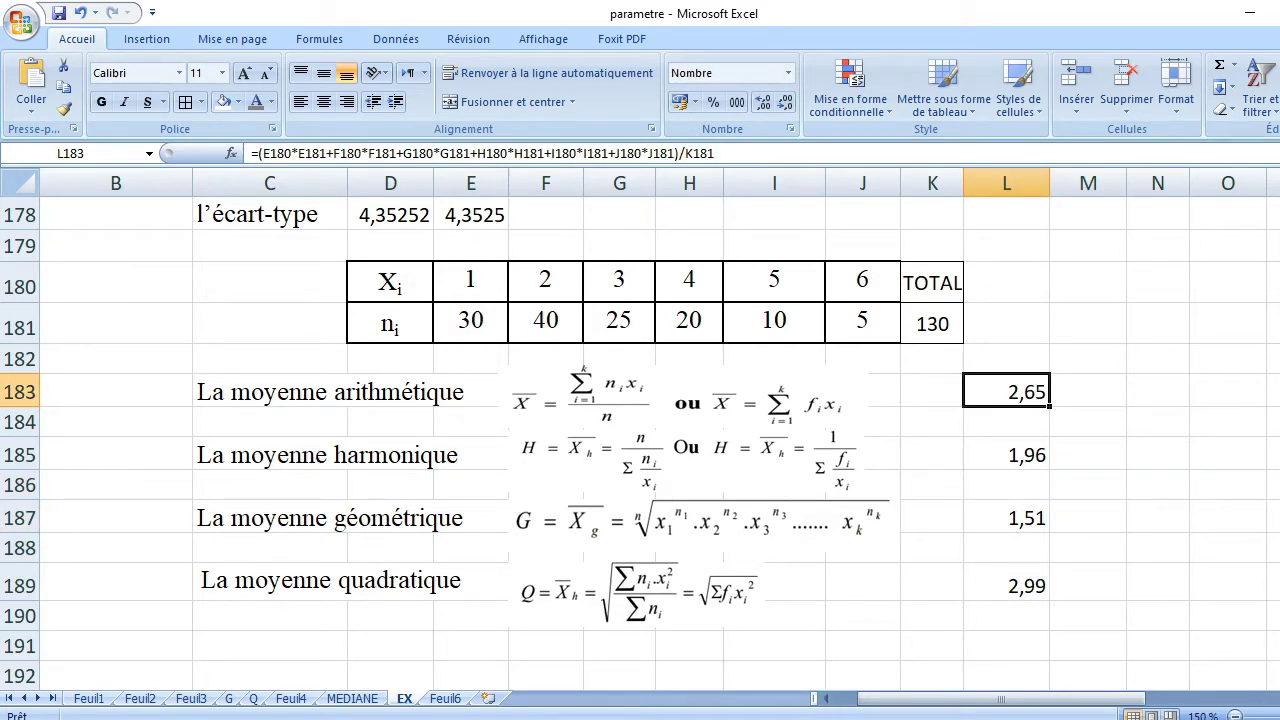
ctrl+scroll(990, 700, up, 1)
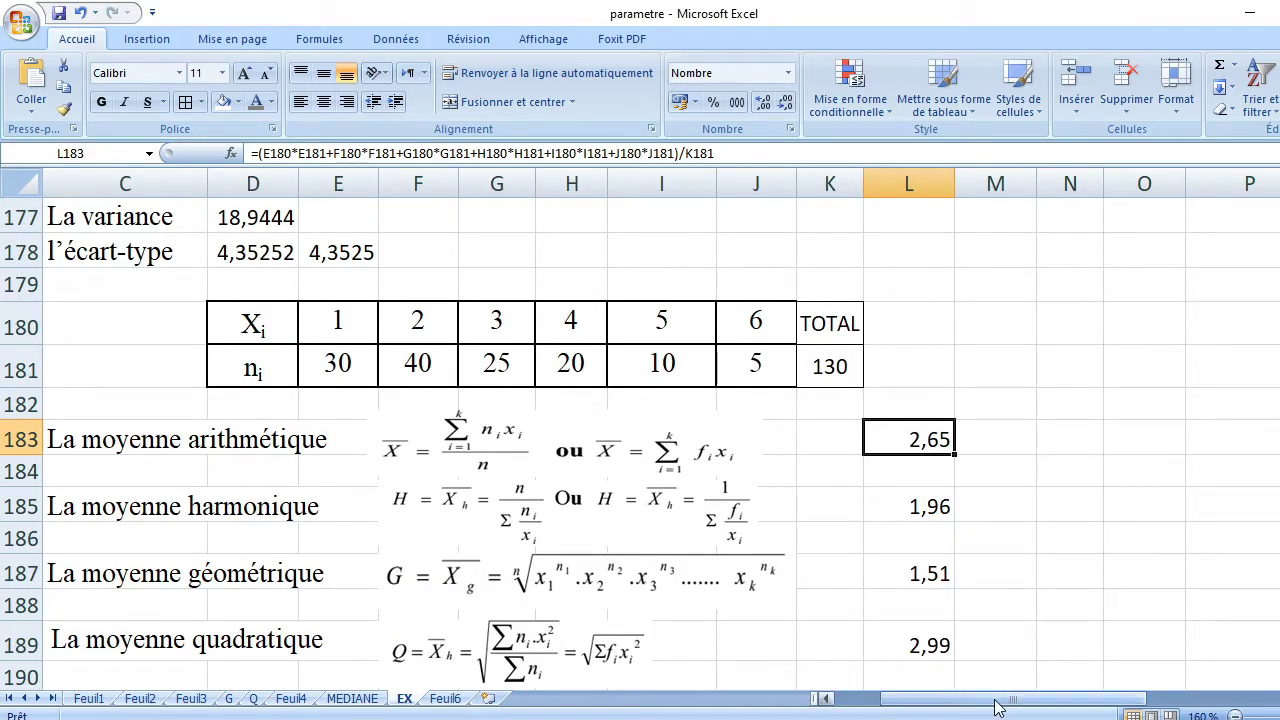
mouse_move(995, 704)
mouse_down()
mouse_move(958, 697)
mouse_move(1018, 697)
mouse_move(982, 697)
mouse_up()
scroll(672, 598, down, 1)
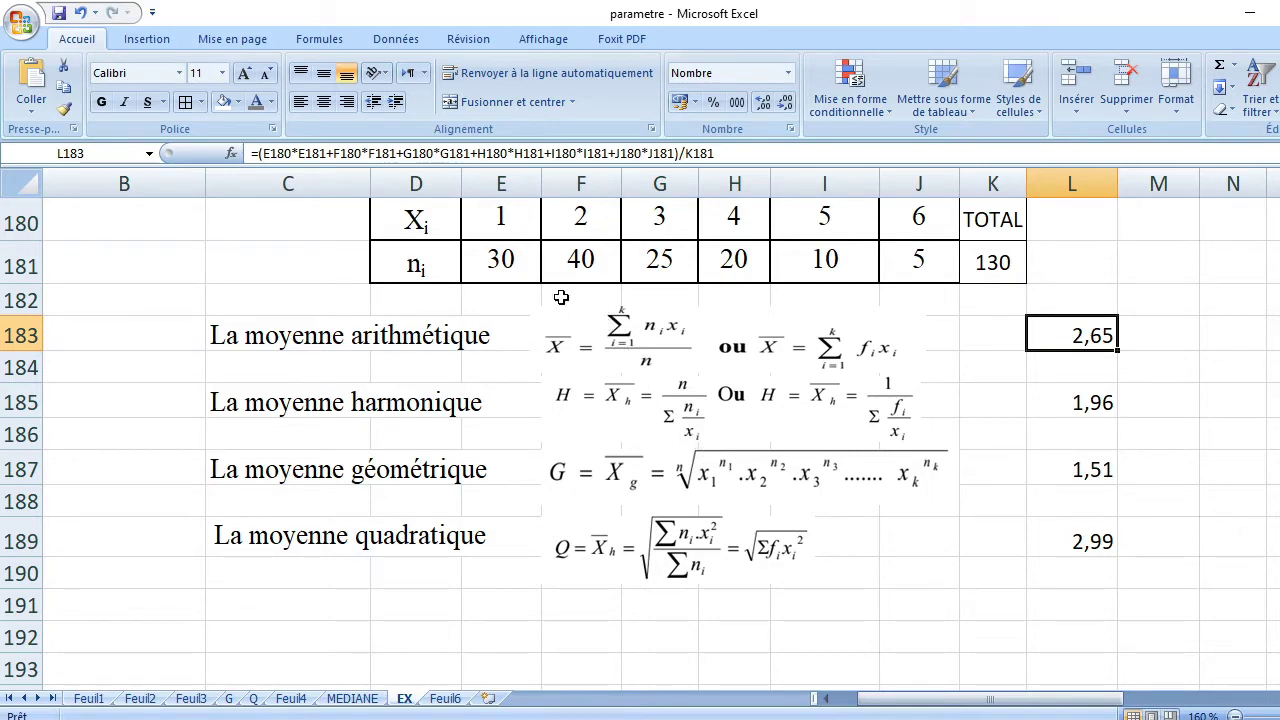
- Trace the harmonic mean from the total through each ni and Xi pair of Exercice 16, and inspect its formula in L185
click(1000, 262)
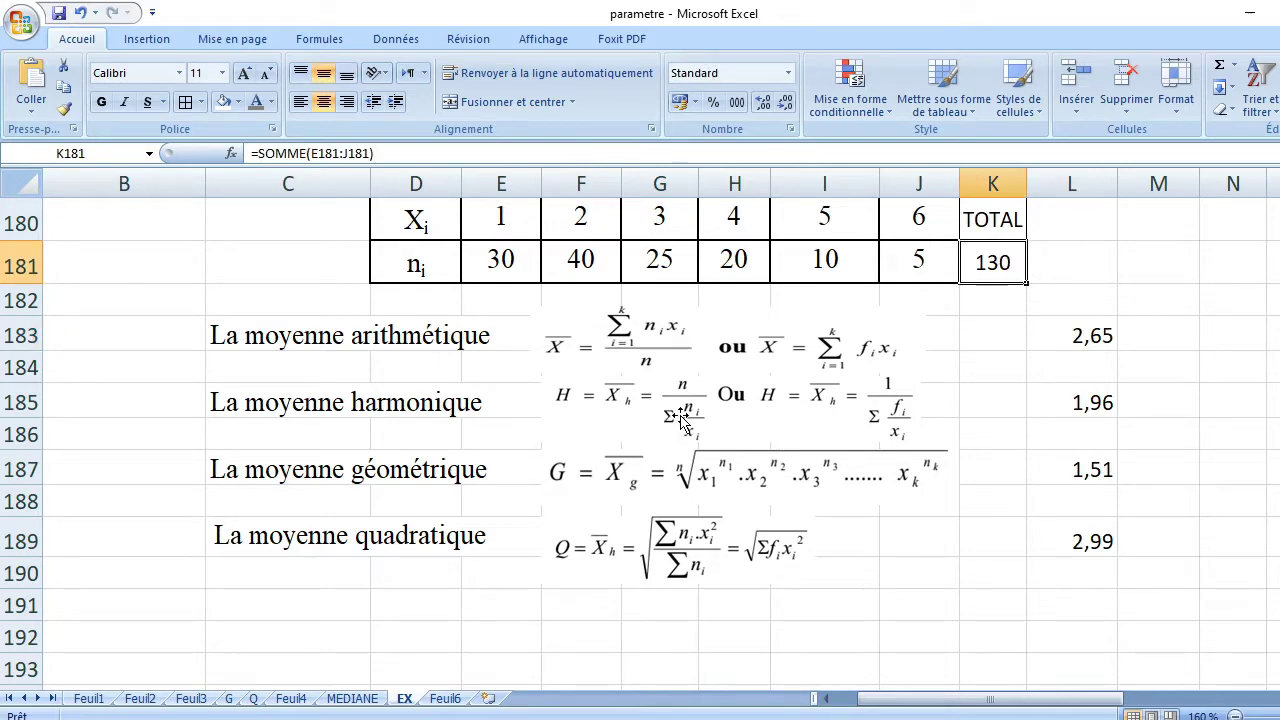
click(503, 264)
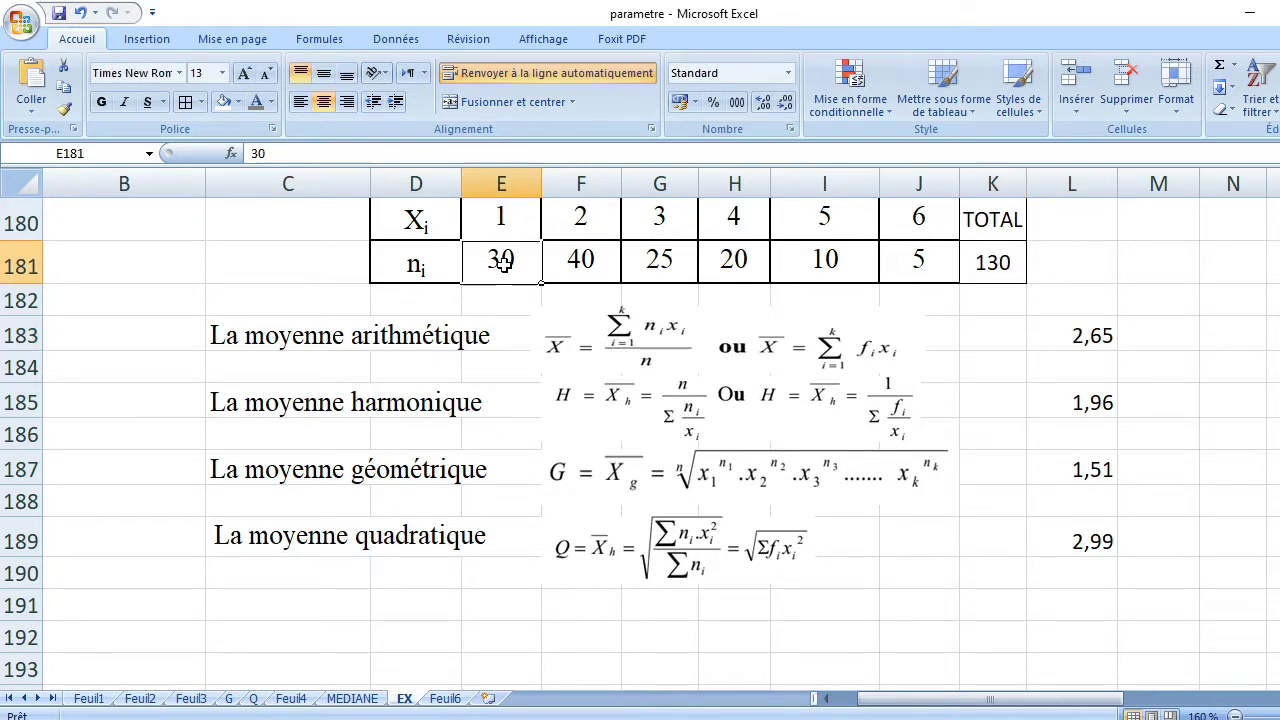
click(502, 215)
click(586, 252)
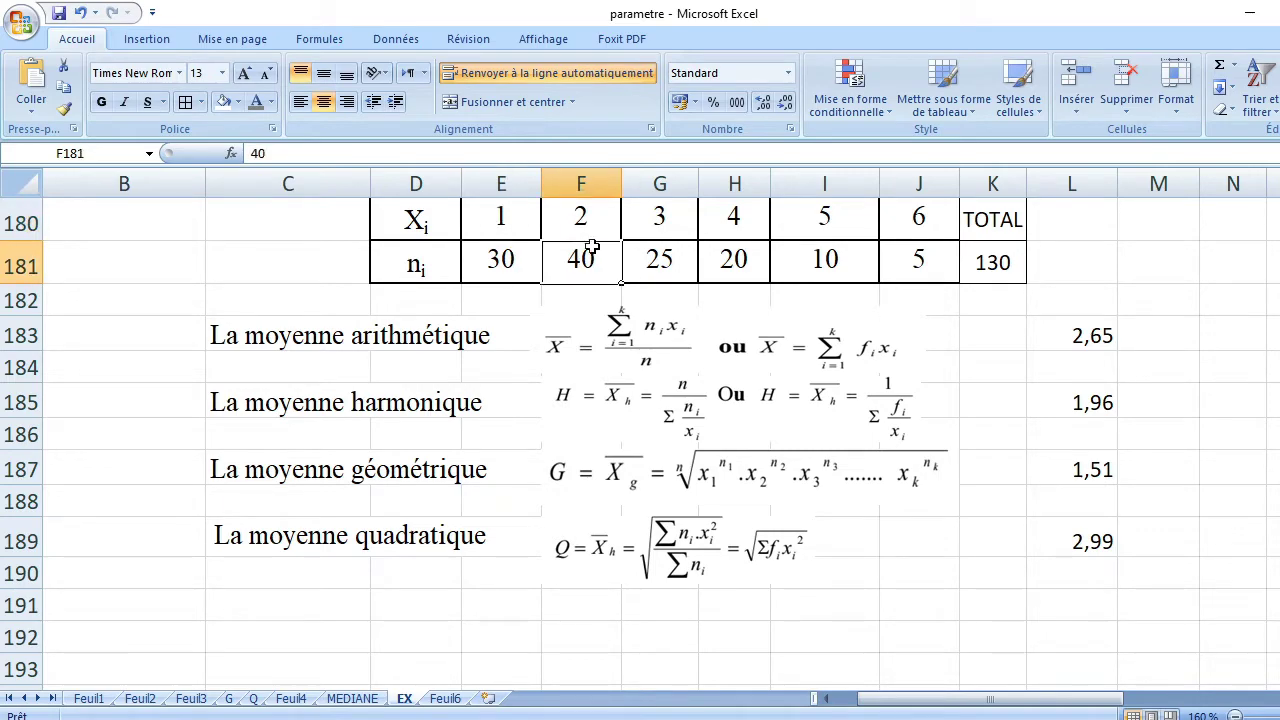
click(588, 210)
click(664, 260)
click(665, 218)
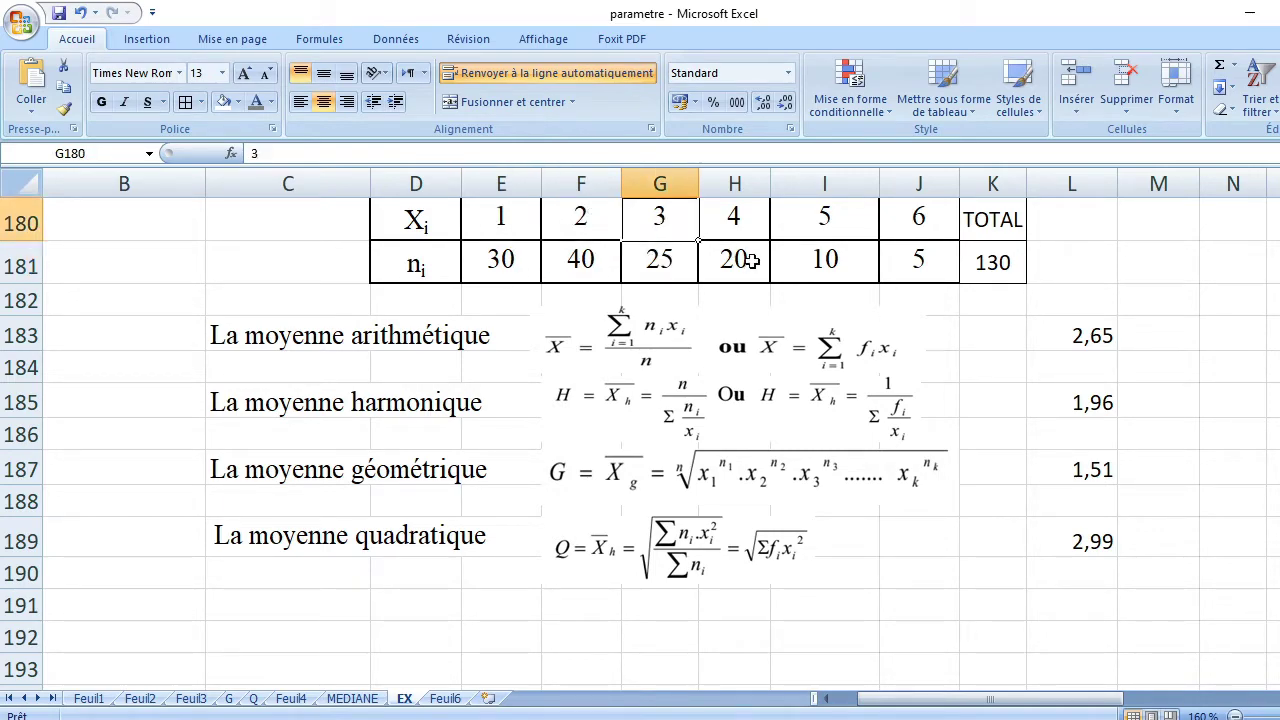
click(750, 259)
click(751, 215)
click(848, 270)
click(845, 225)
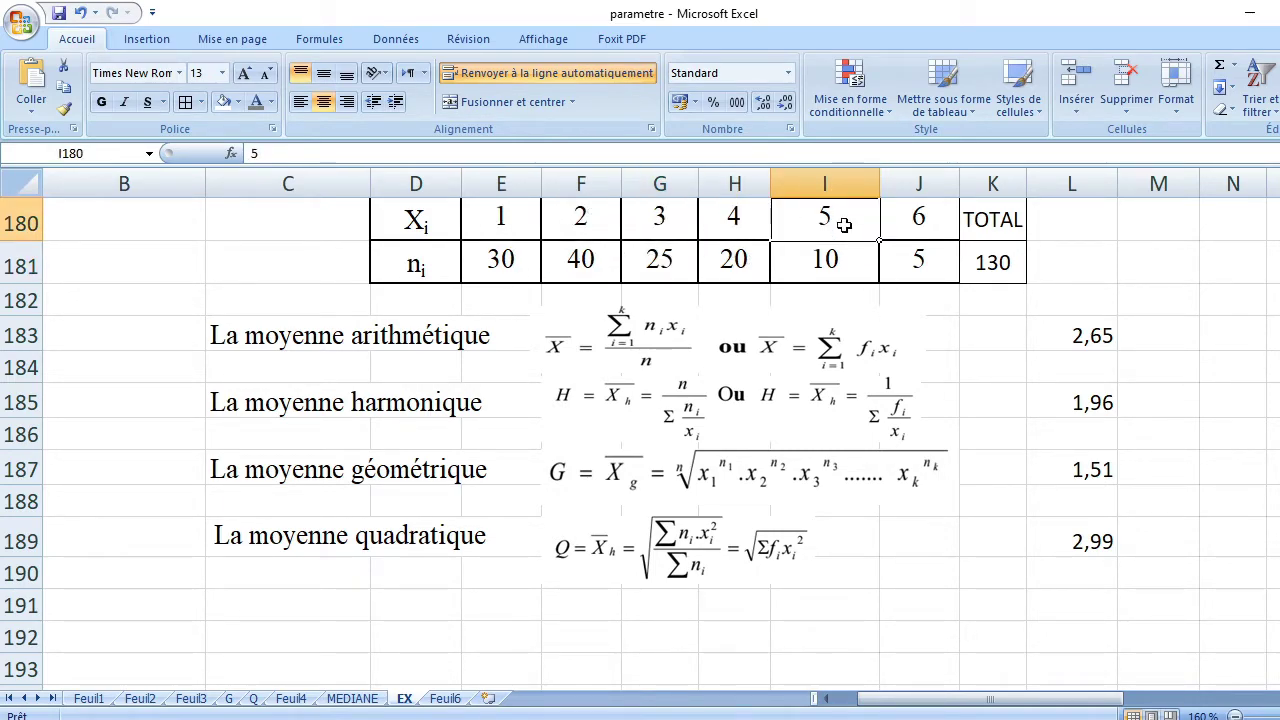
click(915, 266)
click(926, 228)
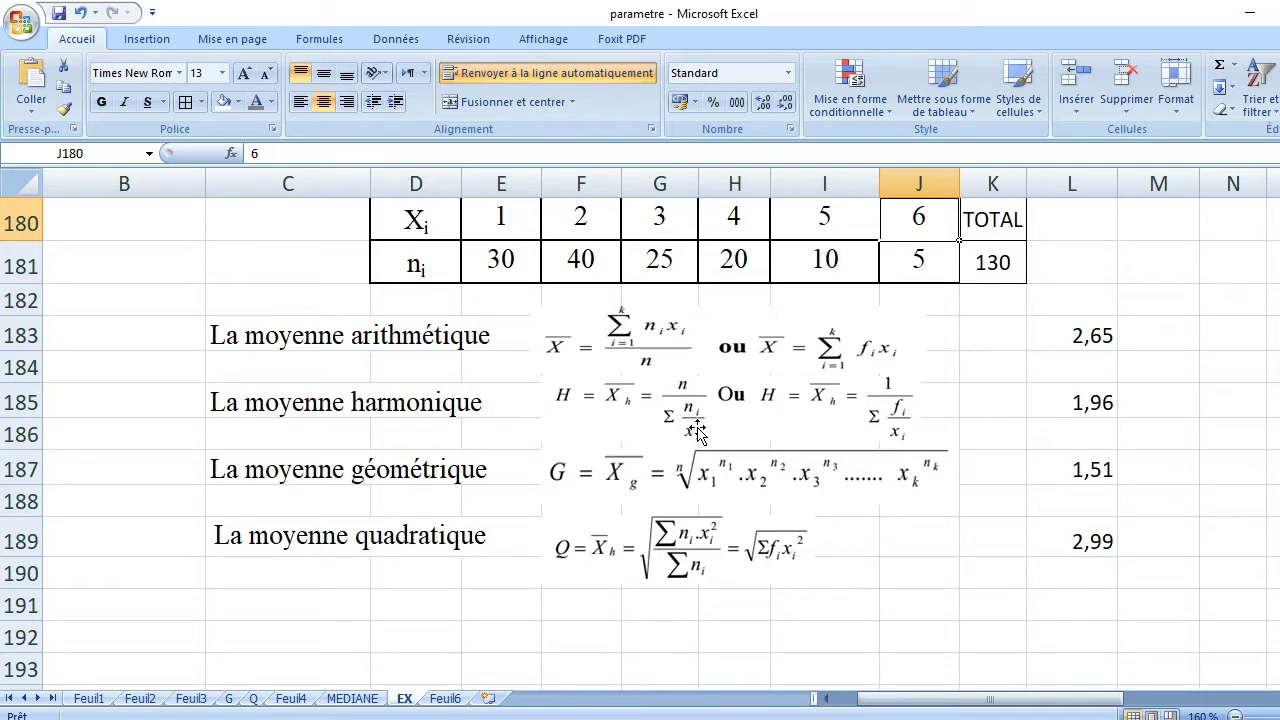
click(1095, 405)
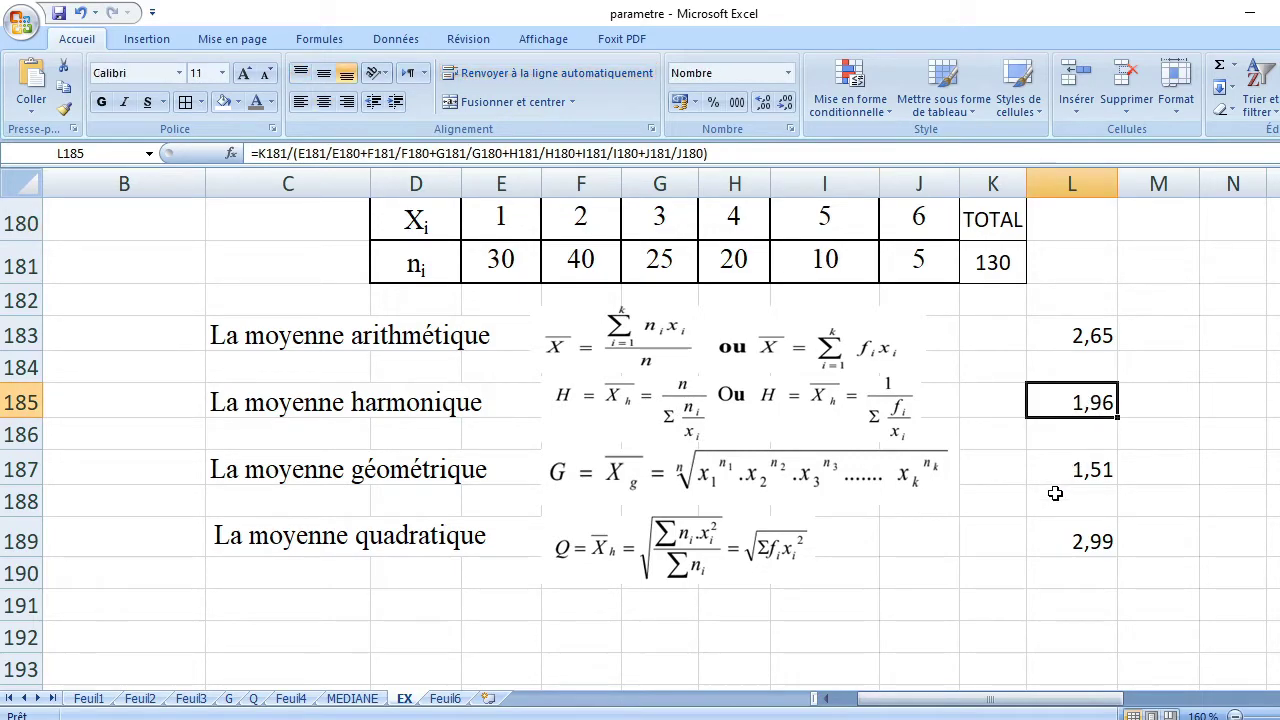
- Trace the geometric mean from its formula image through the total and each Xi and ni pair, and inspect its formula in L187
click(659, 480)
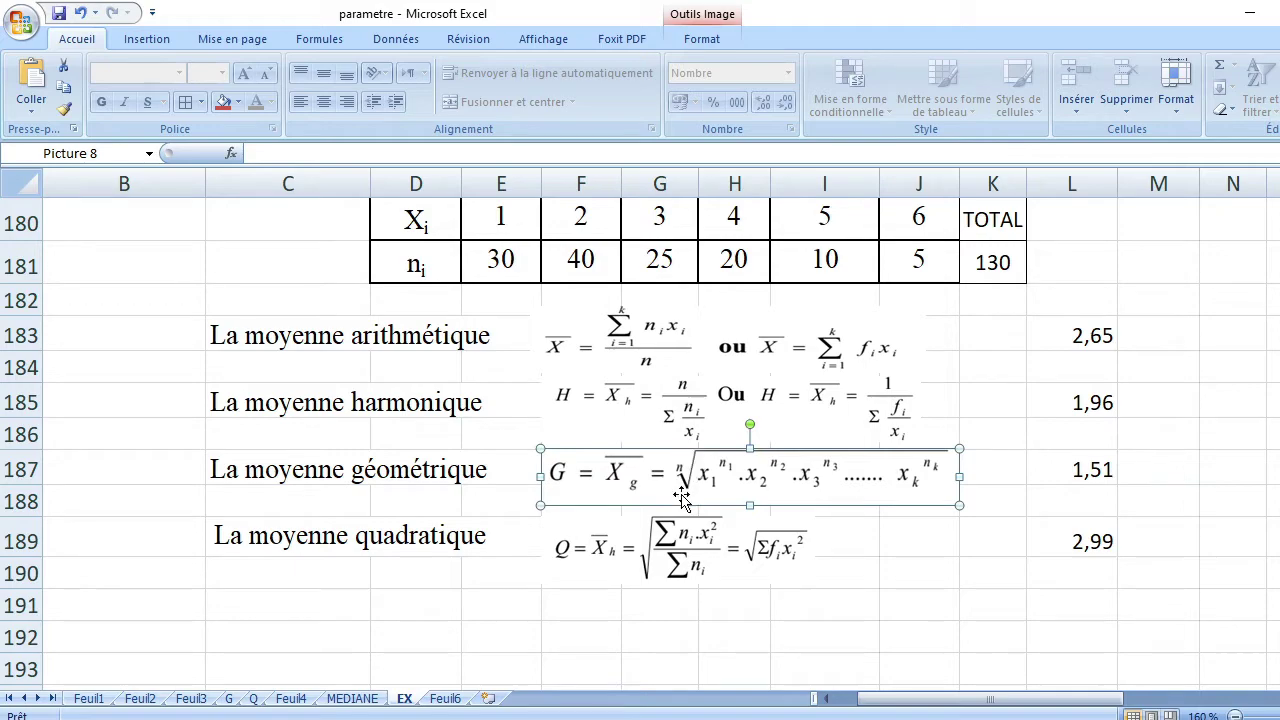
click(1006, 260)
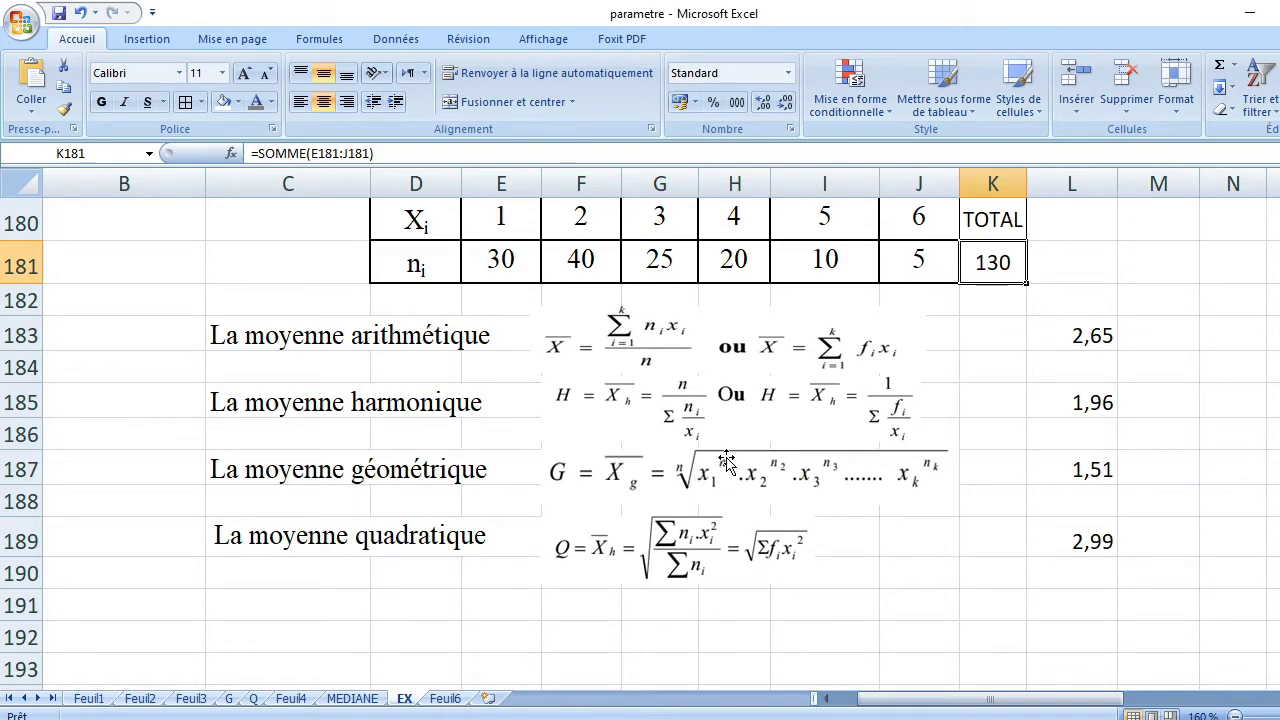
click(502, 217)
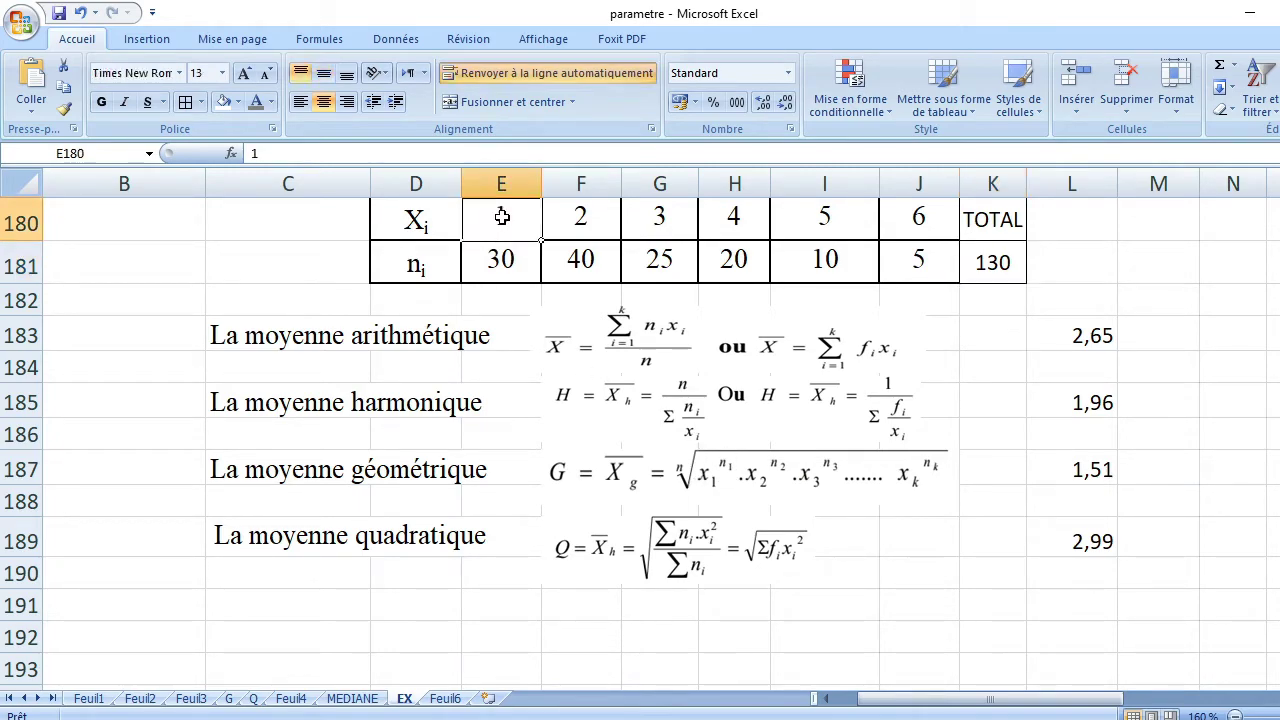
click(505, 263)
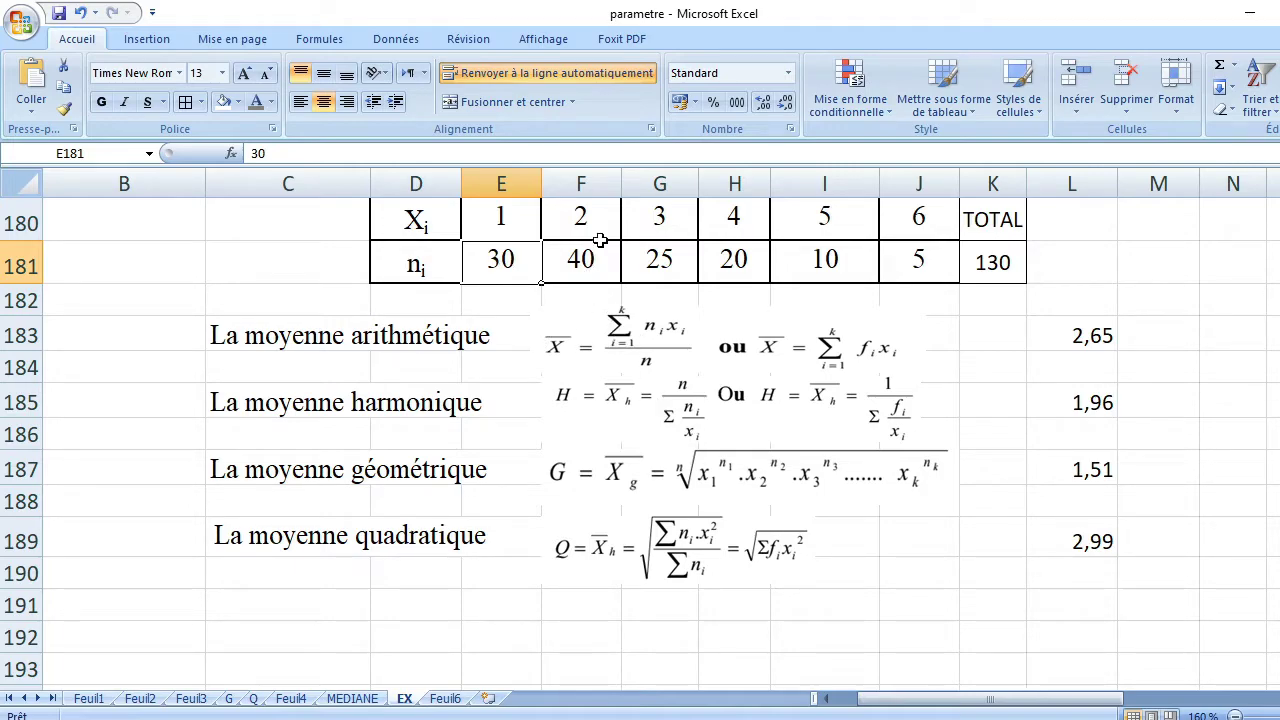
click(583, 215)
click(588, 260)
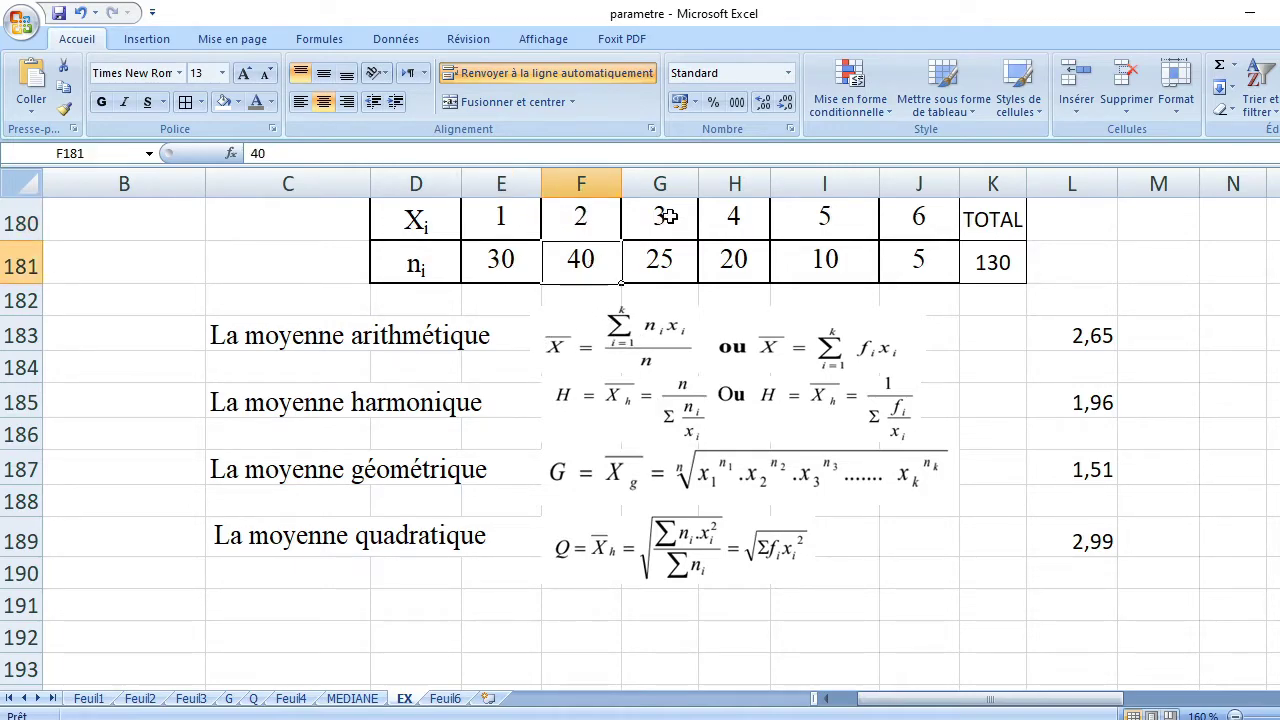
click(668, 217)
click(676, 262)
click(743, 218)
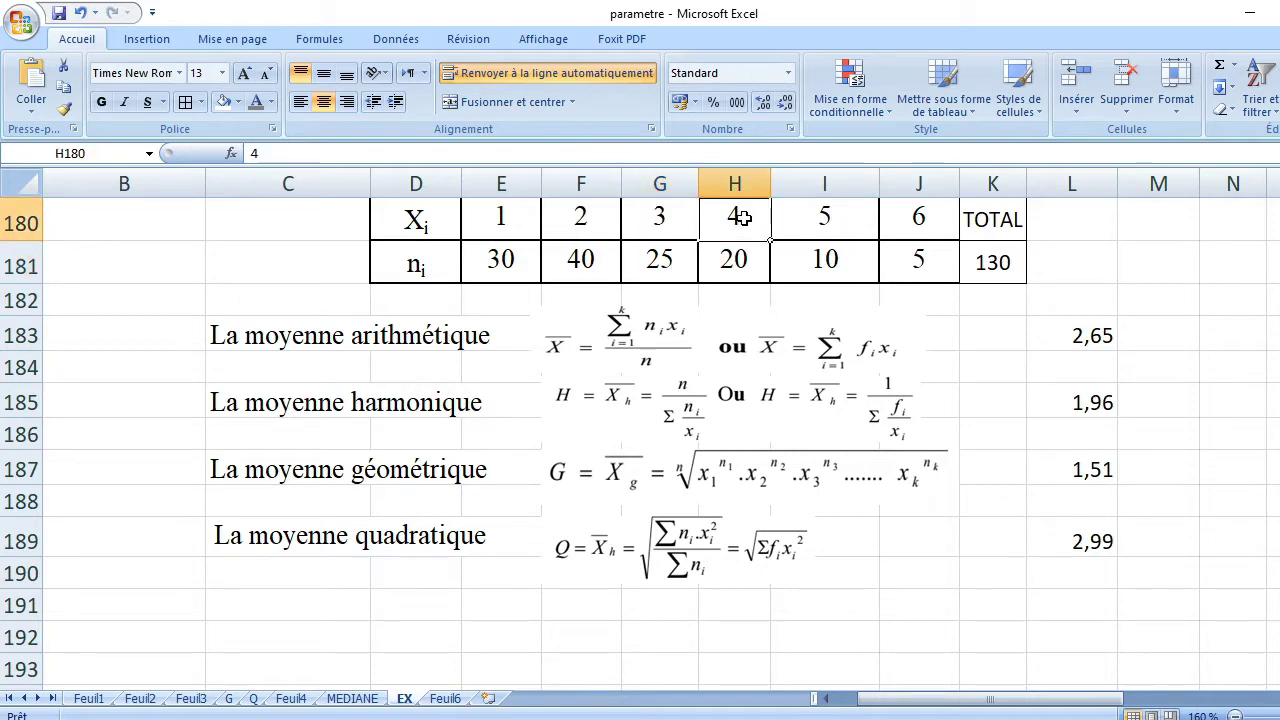
click(762, 264)
click(843, 218)
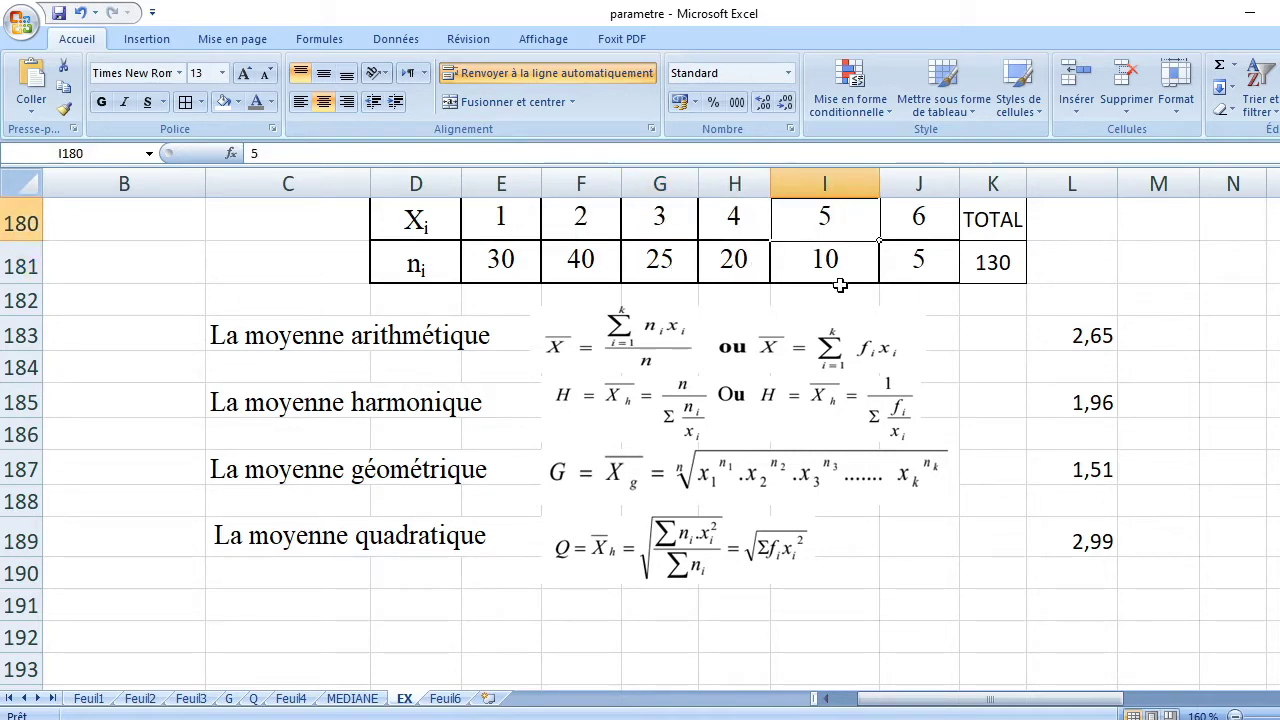
click(846, 261)
click(925, 216)
click(929, 262)
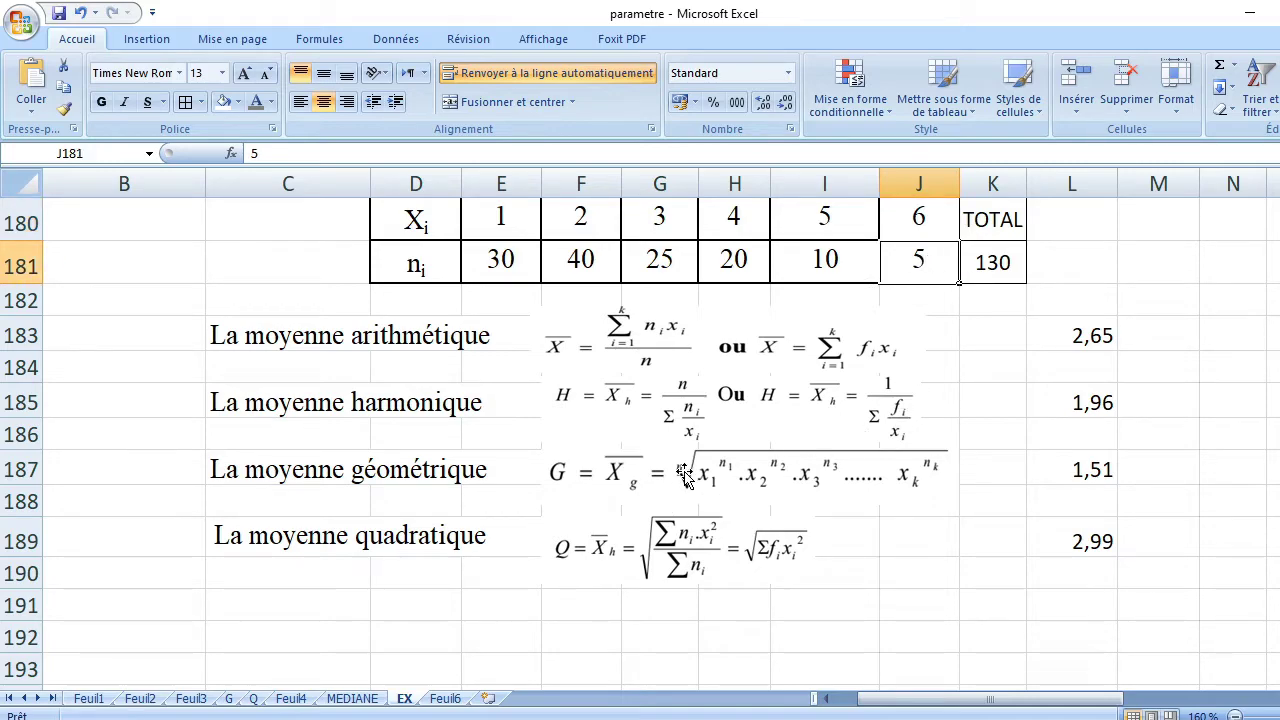
click(1072, 470)
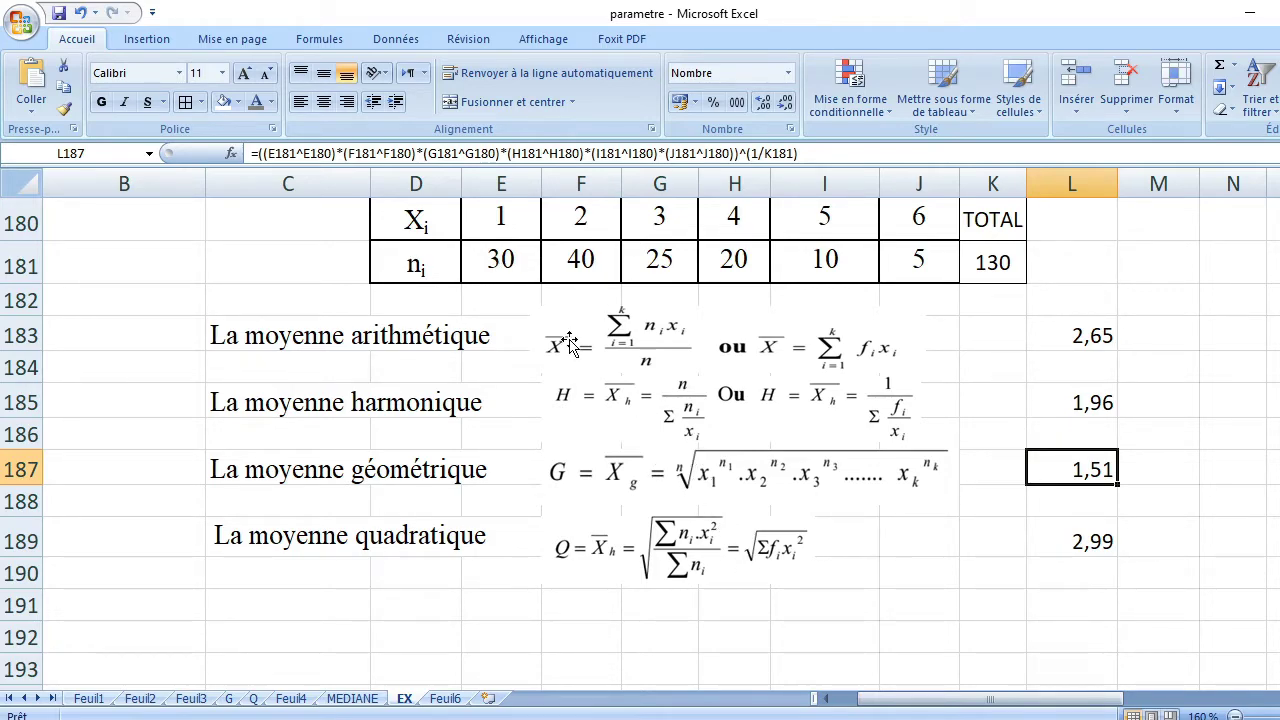
- Trace the quadratic mean through each ni and Xi pair of Exercice 16, and inspect its formula in L189
click(508, 260)
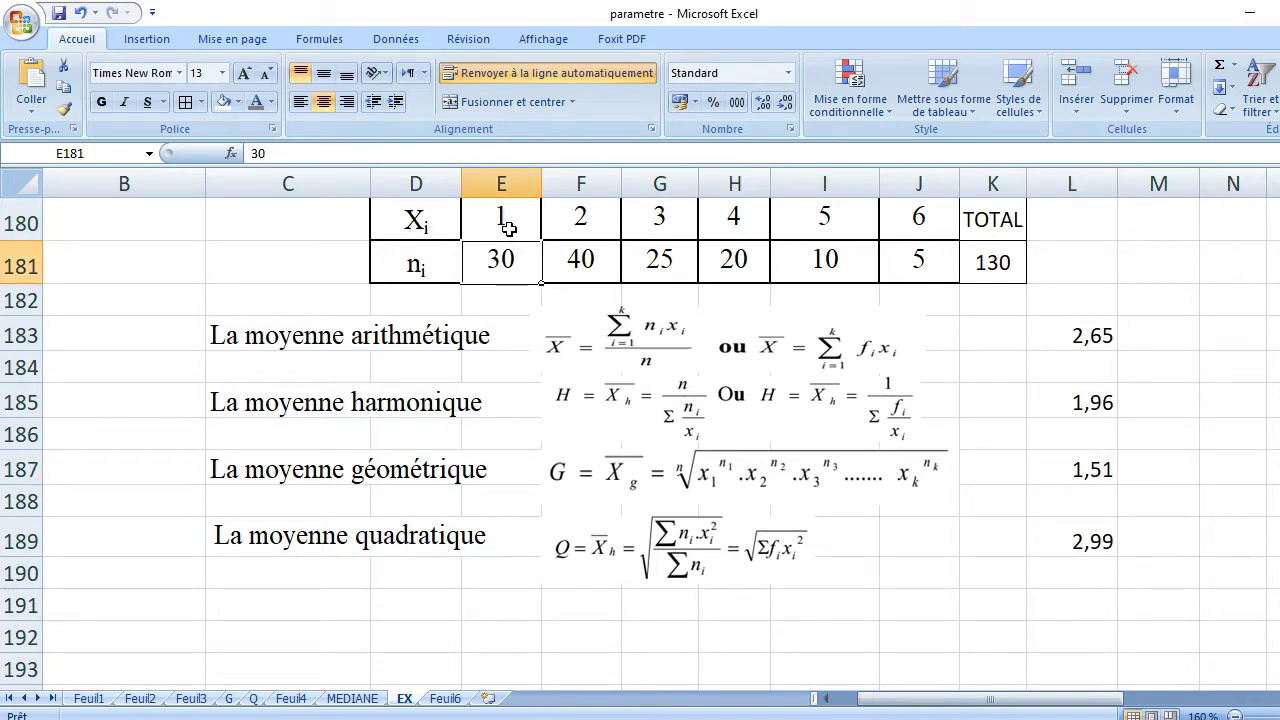
click(508, 228)
click(522, 260)
click(504, 214)
click(592, 264)
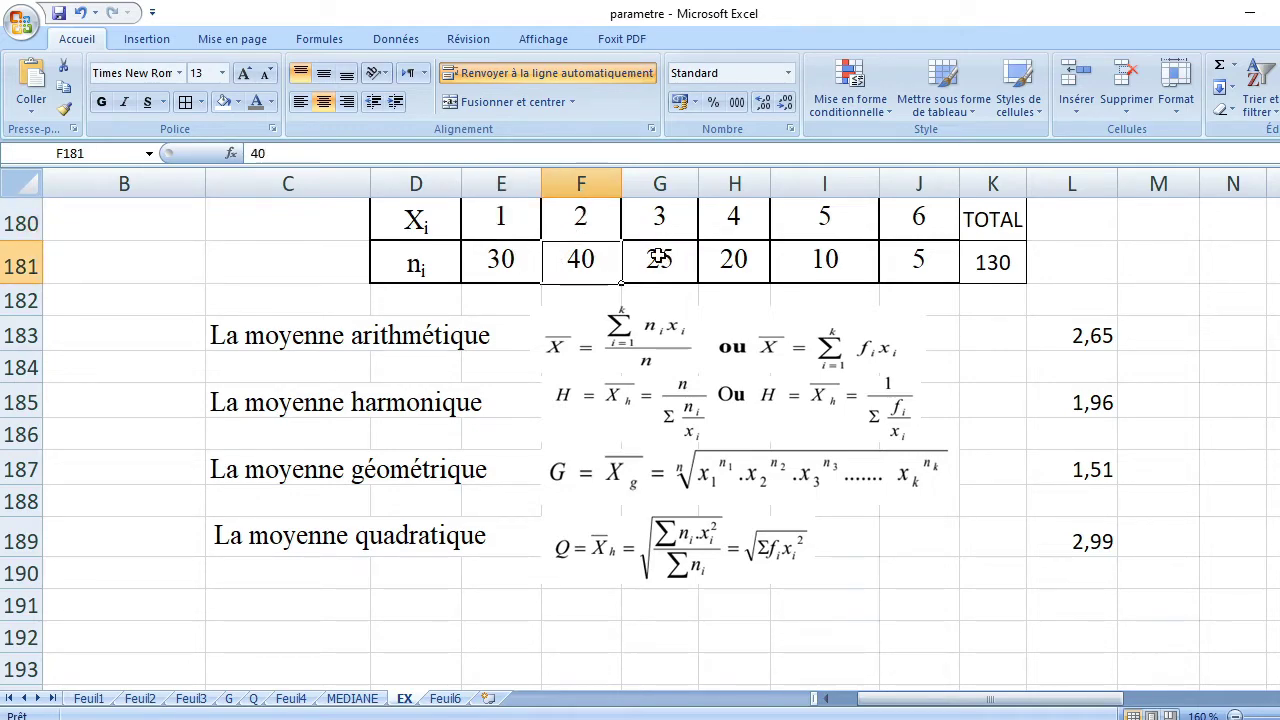
click(593, 218)
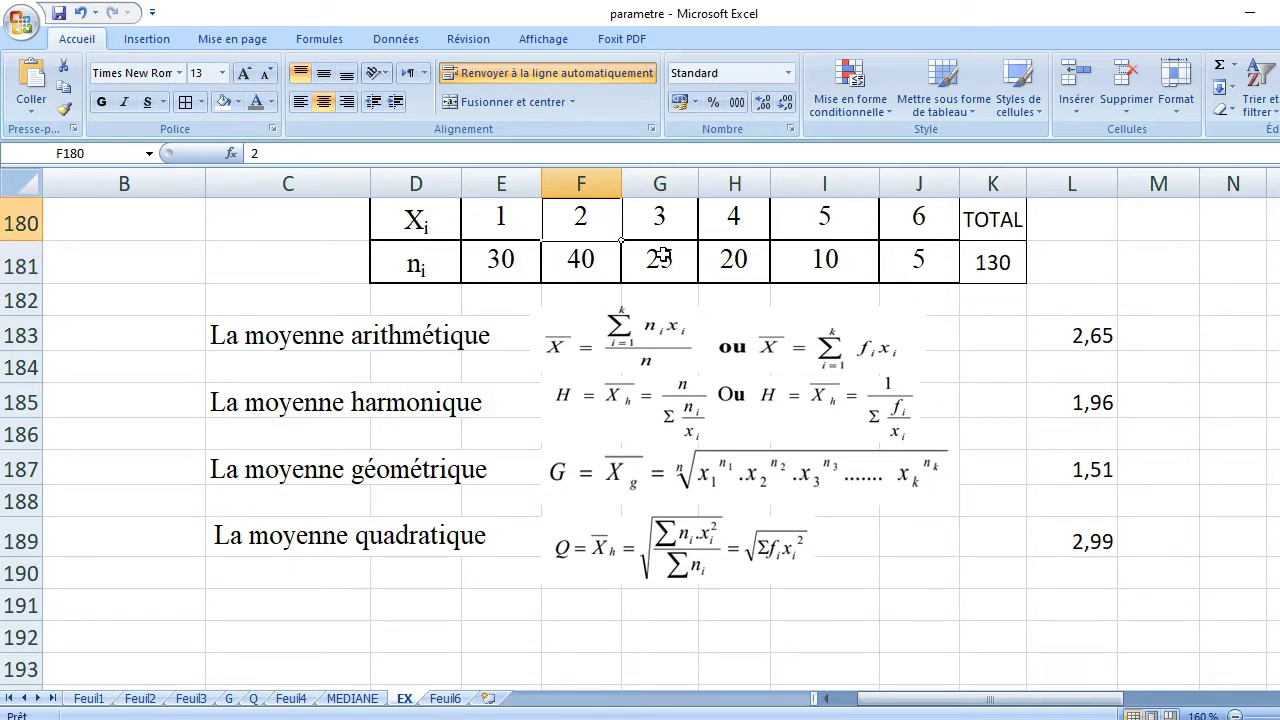
click(663, 255)
click(662, 228)
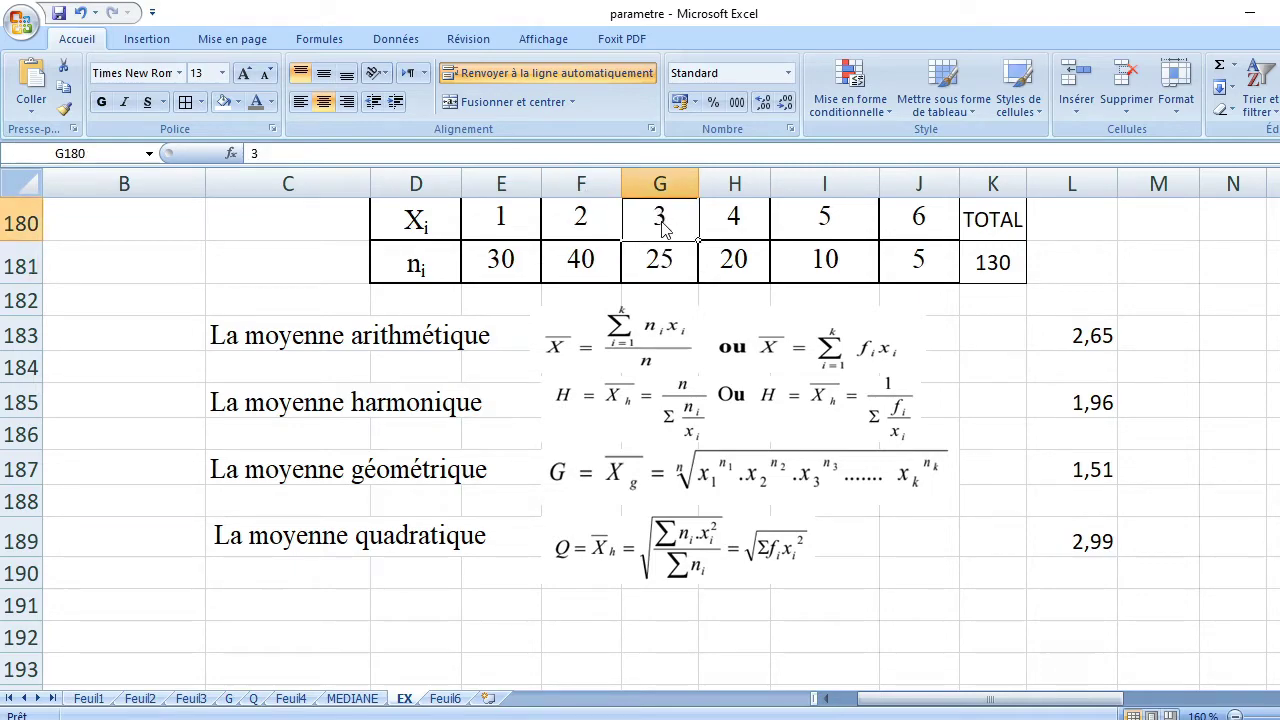
click(752, 262)
click(756, 218)
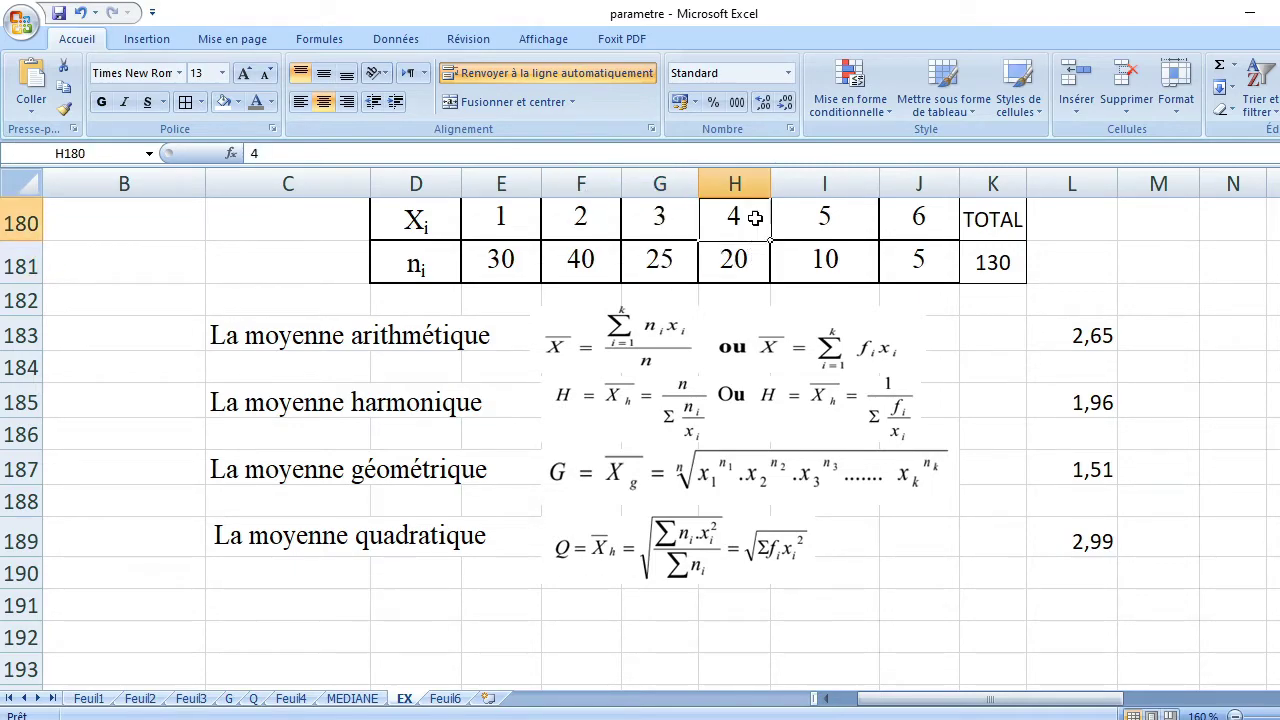
click(840, 262)
click(843, 218)
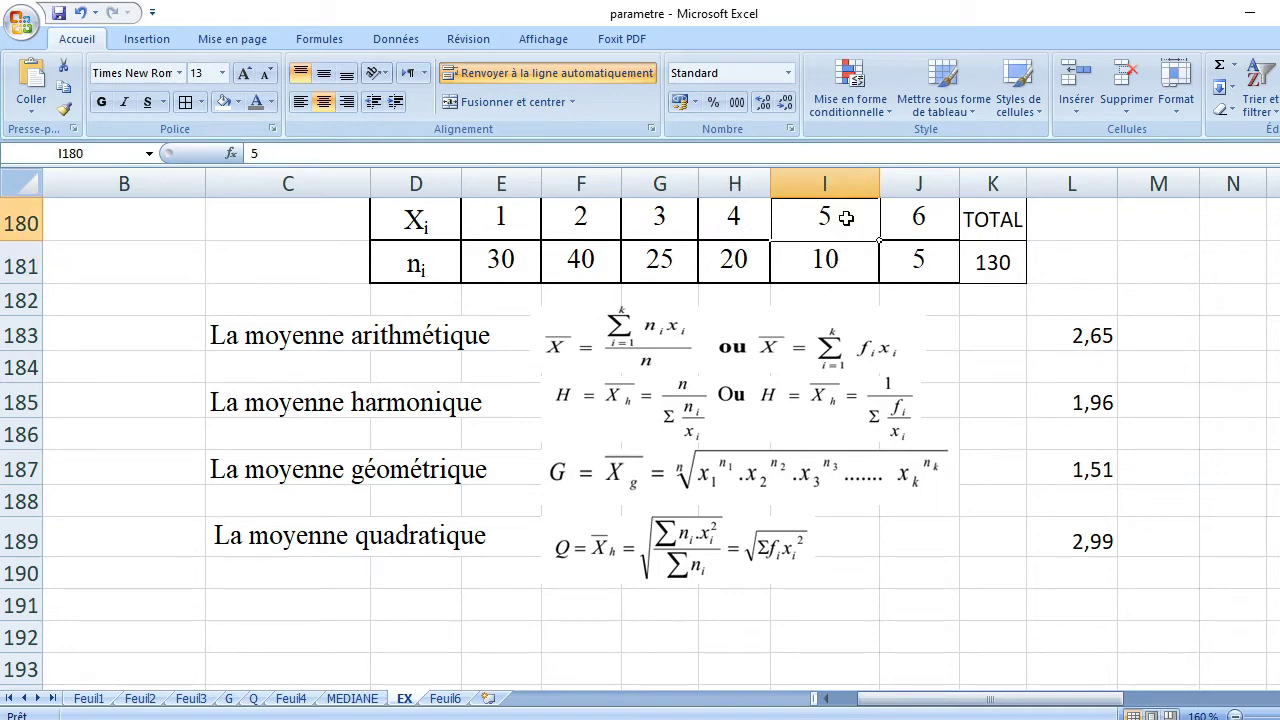
click(942, 265)
click(930, 218)
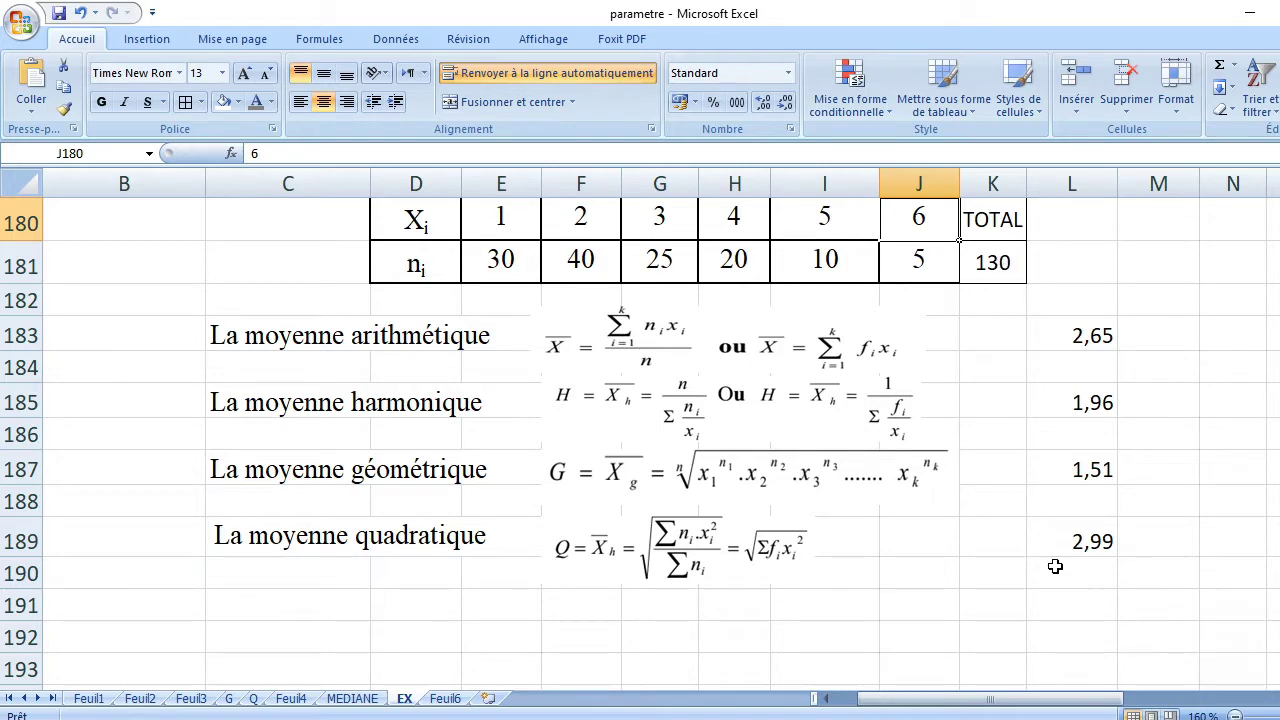
click(1086, 541)
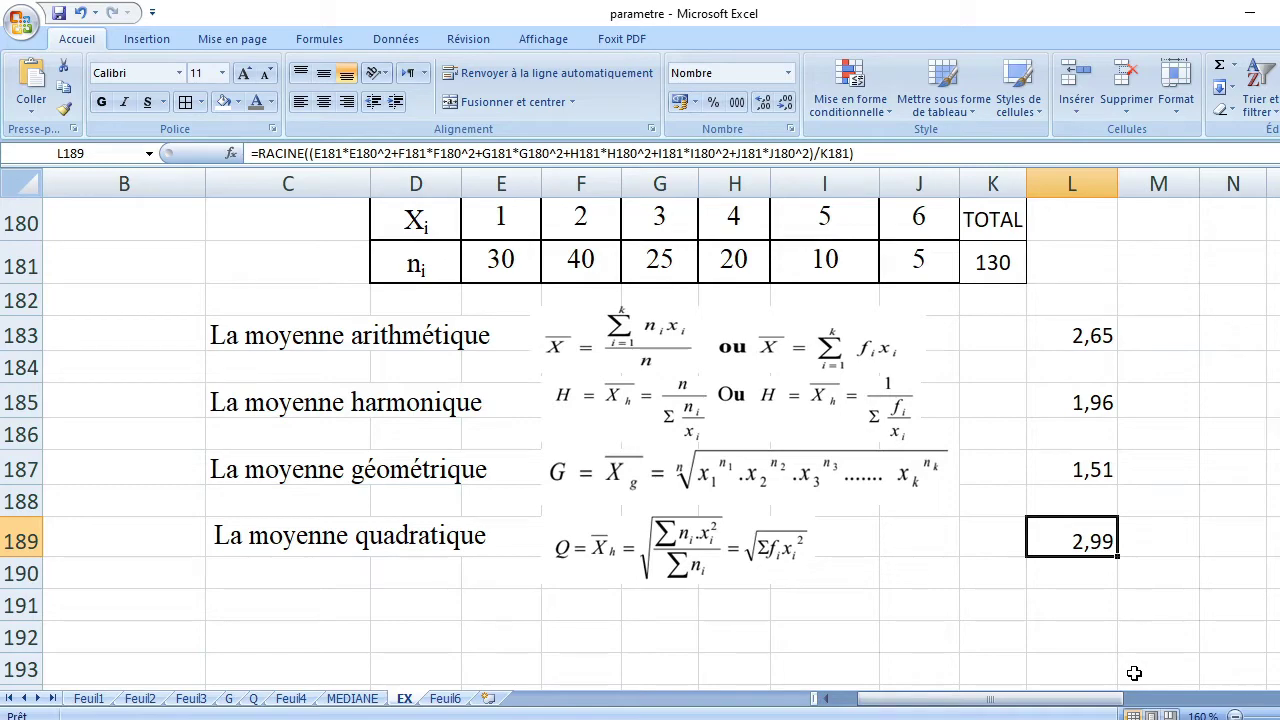
- Rank the means in column M beside their results: quadratic 1, arithmetic 2, harmonic 3 and geometric 4
click(1172, 545)
text(1)
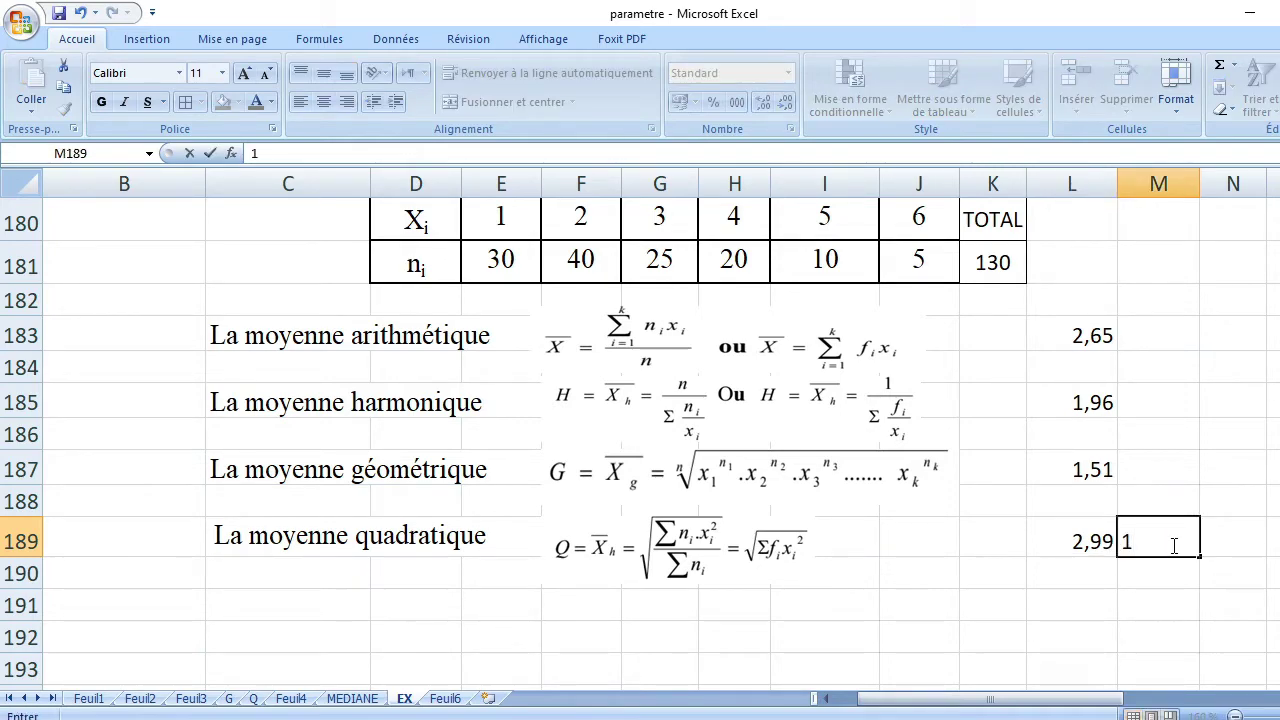
click(1179, 332)
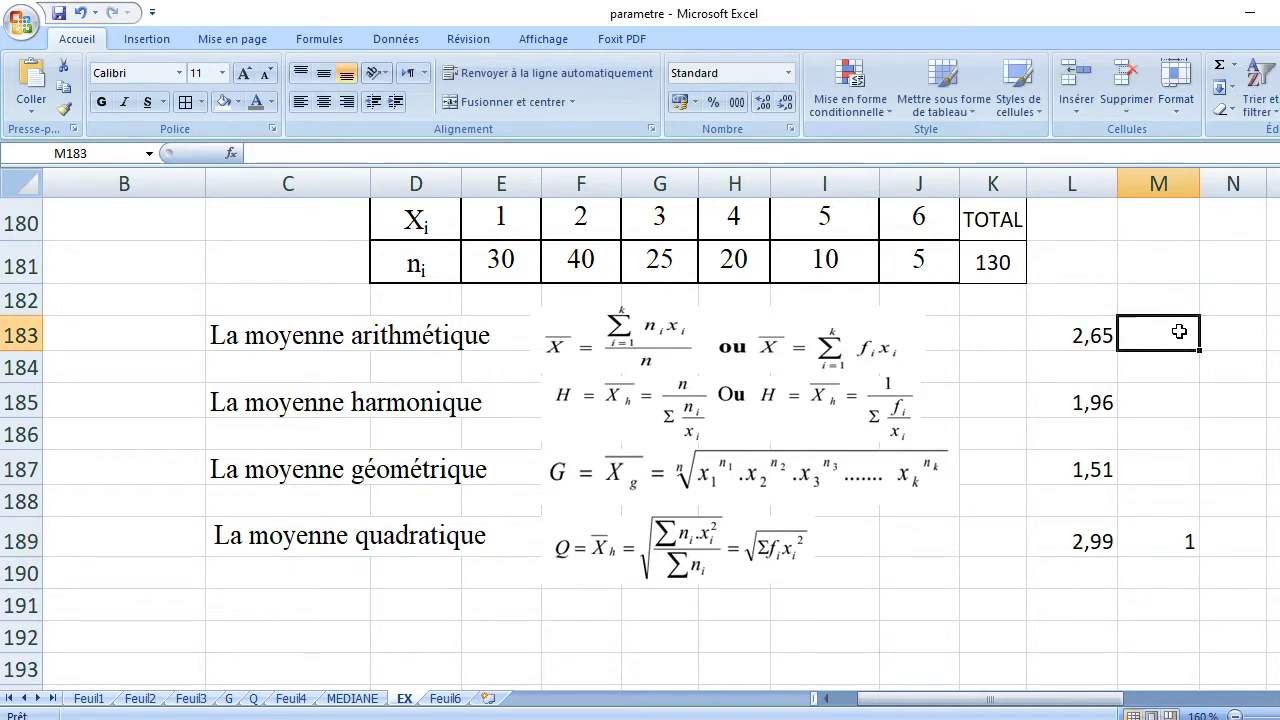
text(2)
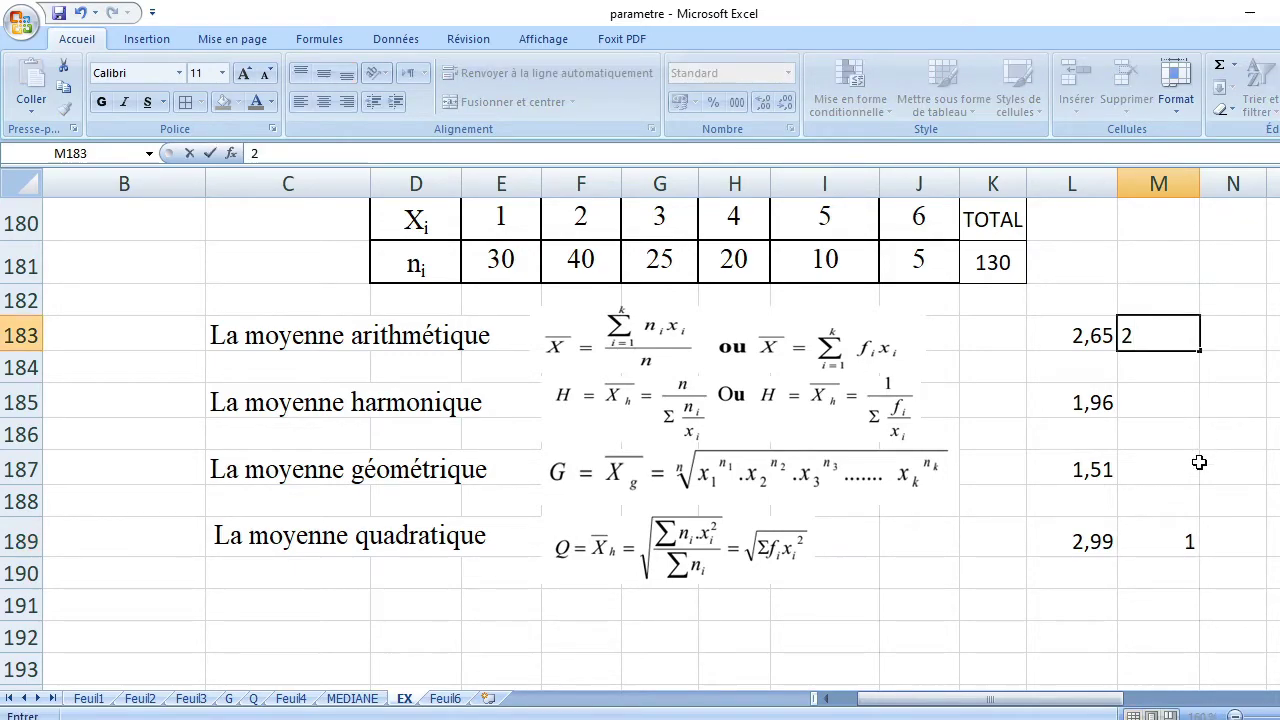
click(1169, 398)
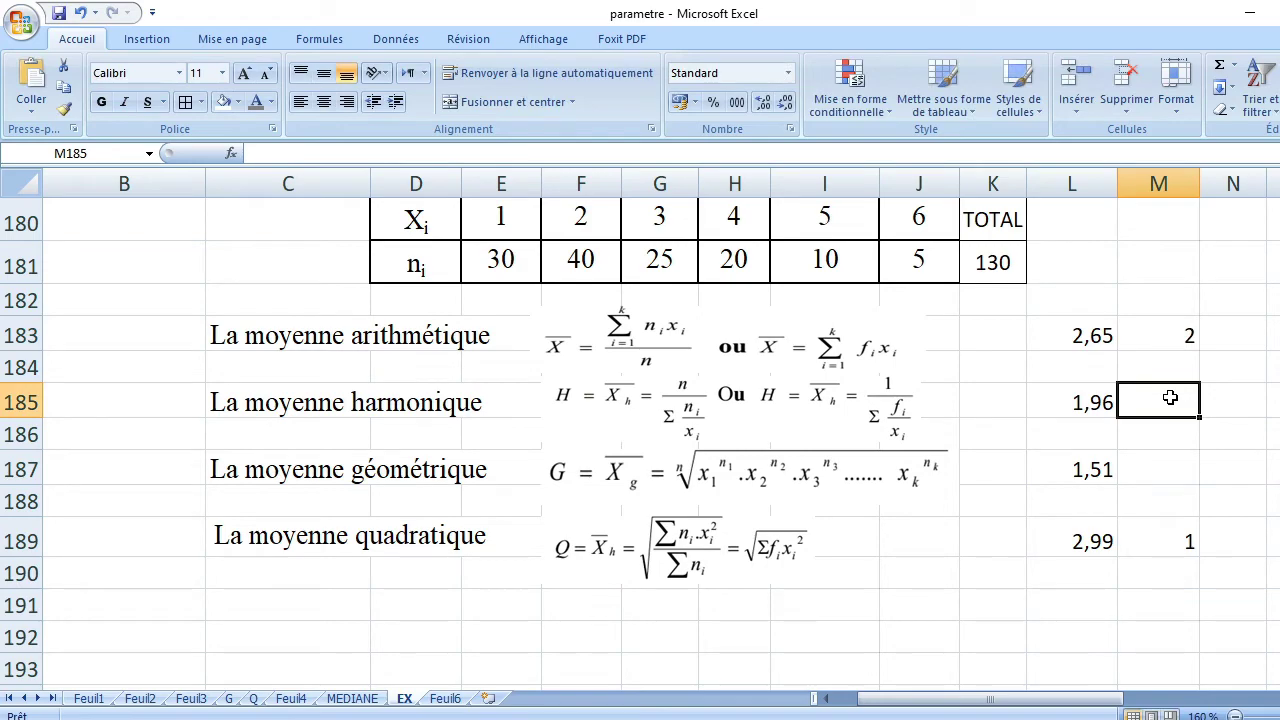
text(3)
click(1187, 463)
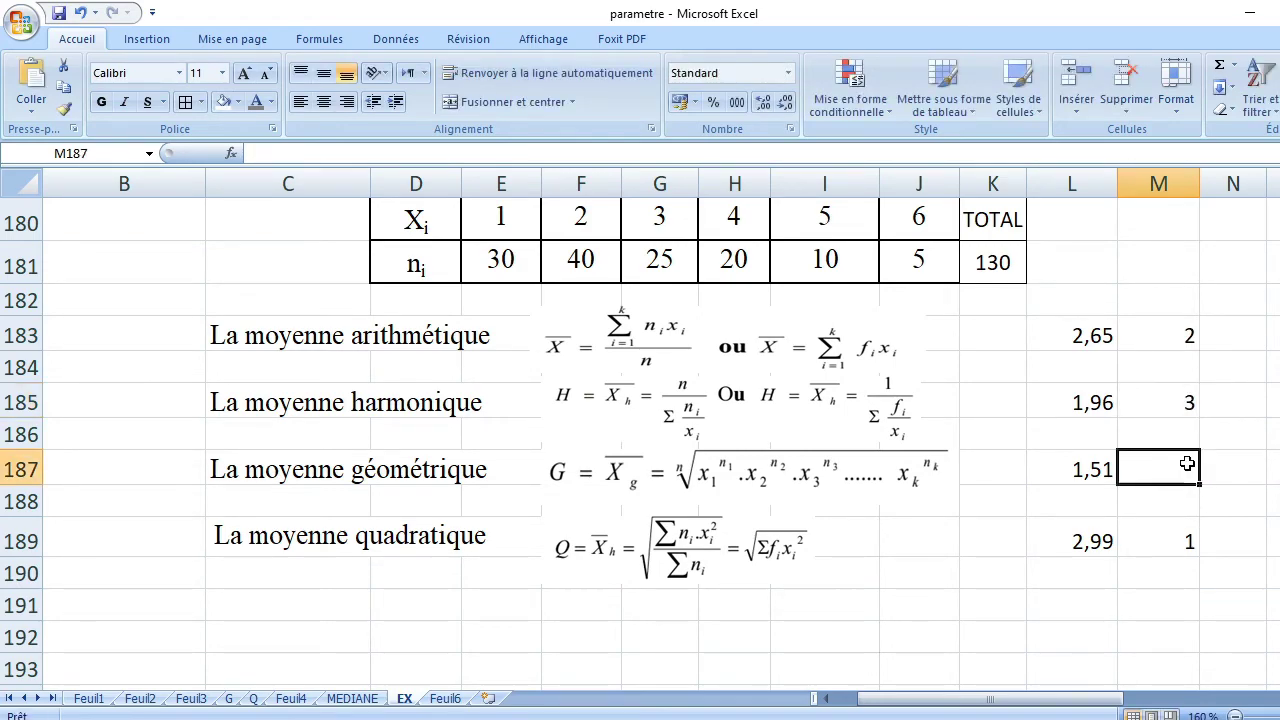
text(4)
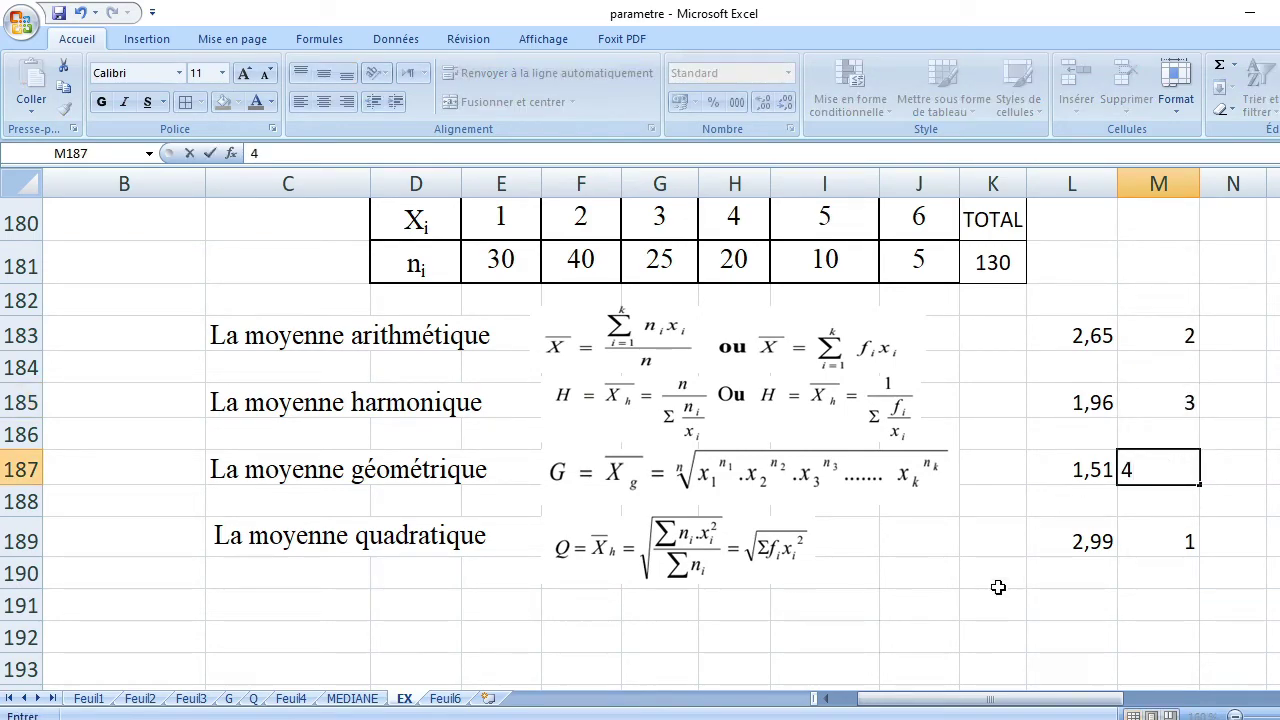
click(989, 669)
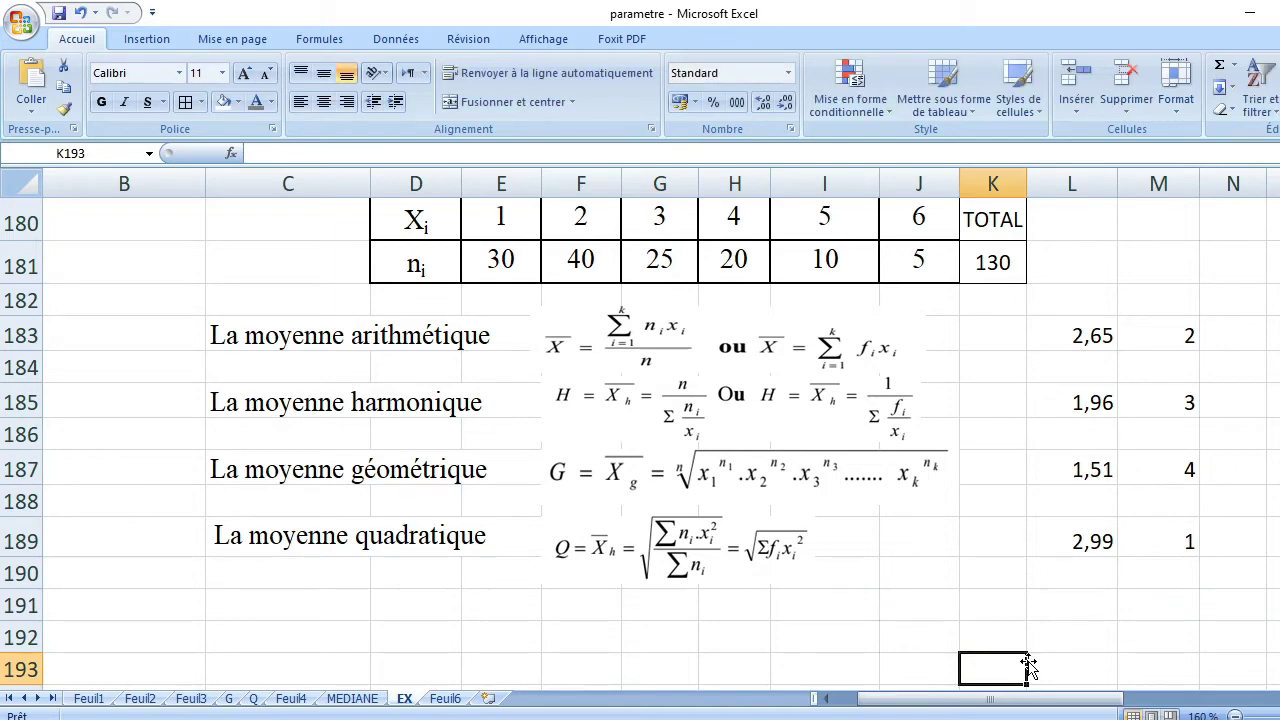